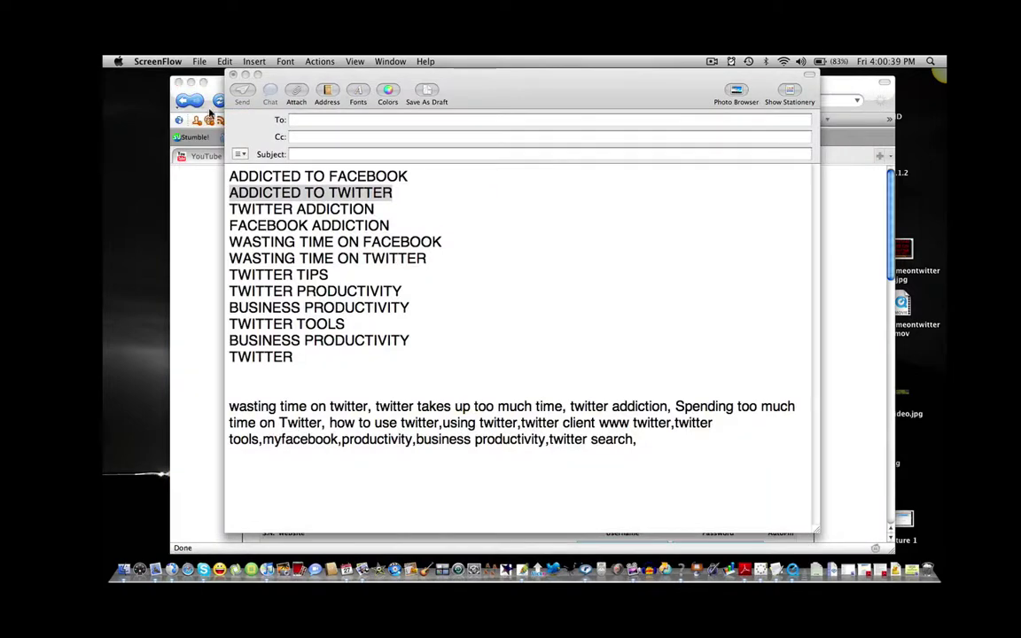
- Review the prepared video titles and comma-separated keywords in the Mail draft
{"action": "left_click", "coordinate": [215, 191]}
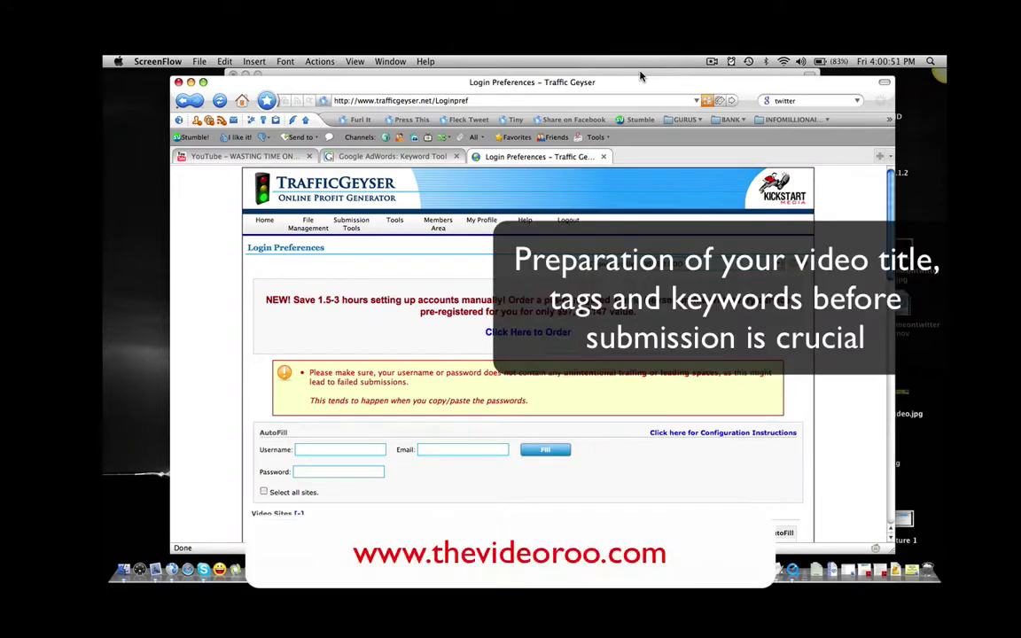
{"action": "key", "text": "super+Tab"}
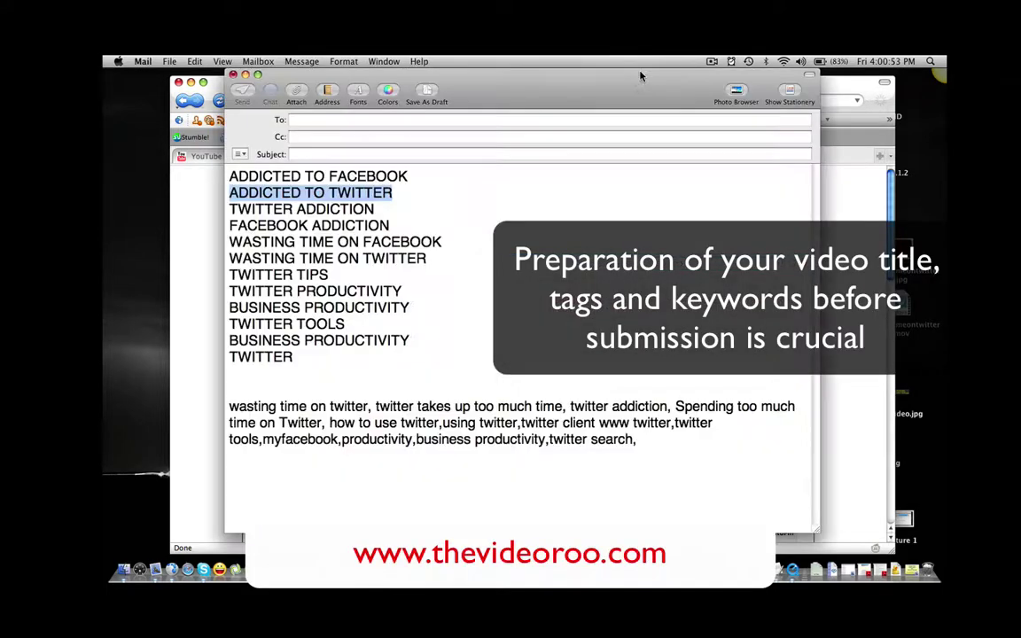
{"action": "left_click", "coordinate": [610, 228]}
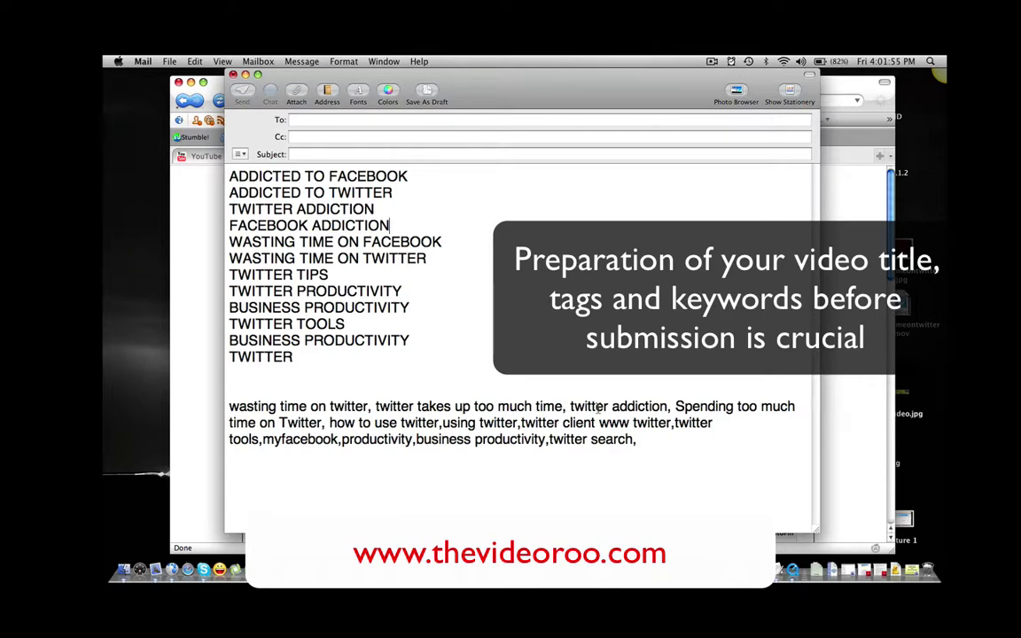
- Switch to the Flock browser and open a Submit Media form on Traffic Geyser, declining to autosave it as a template
{"action": "left_click", "coordinate": [188, 239]}
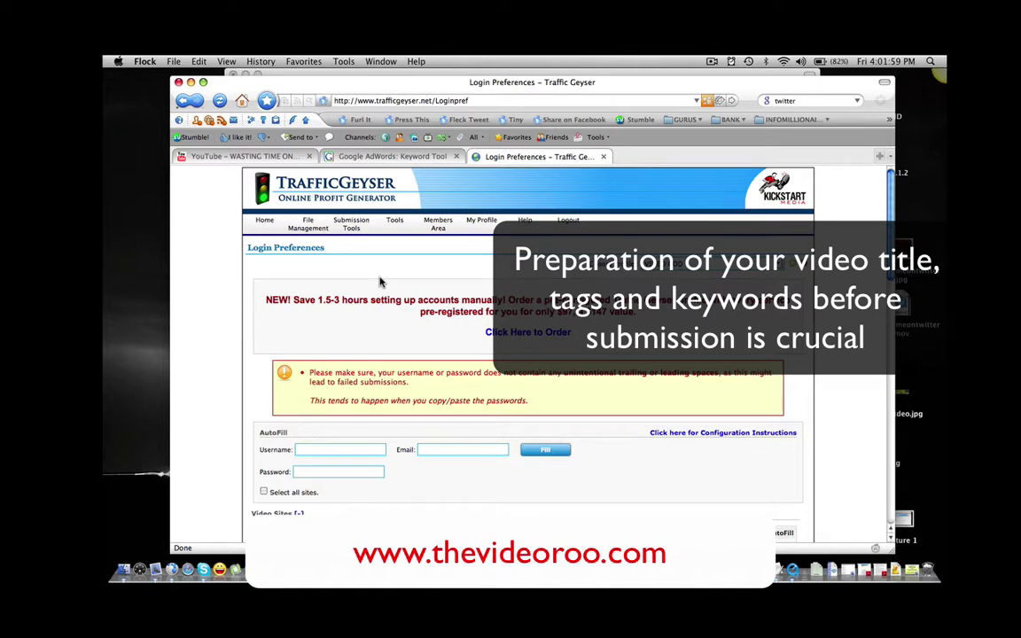
{"action": "left_click", "coordinate": [346, 242]}
{"action": "left_click", "coordinate": [583, 152]}
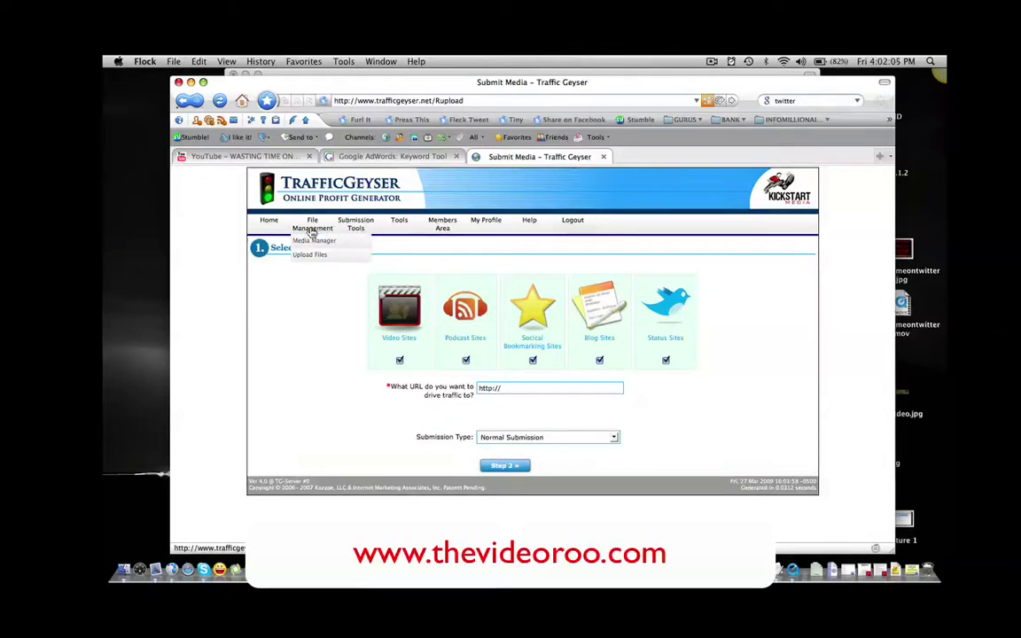
- Look over the Media Manager and the Upload Files page, opening the media file selection and cancelling it
{"action": "left_click", "coordinate": [312, 240]}
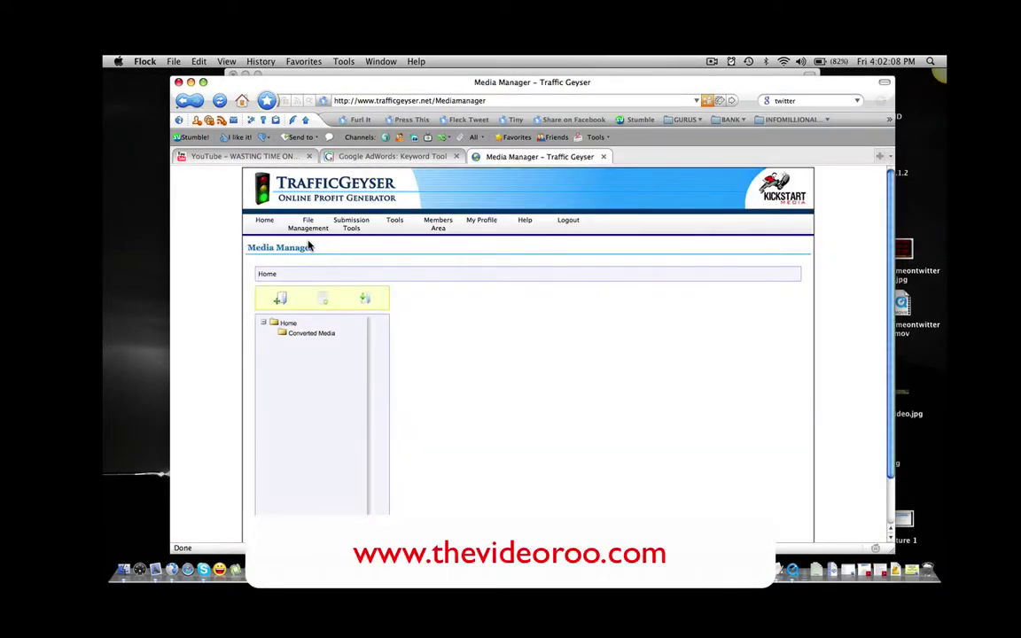
{"action": "mouse_move", "coordinate": [309, 235]}
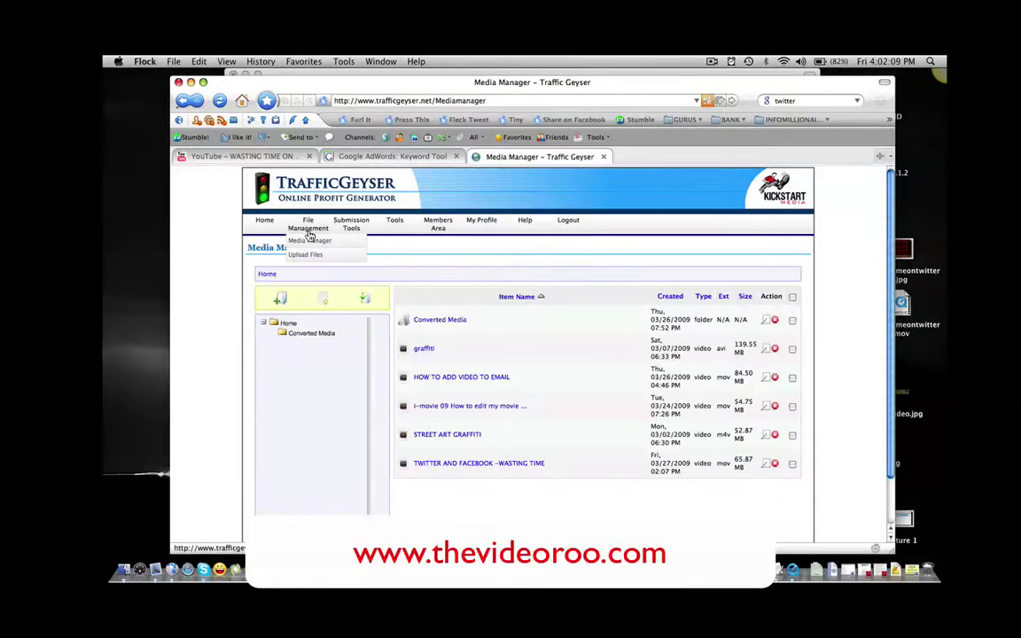
{"action": "left_click", "coordinate": [307, 255]}
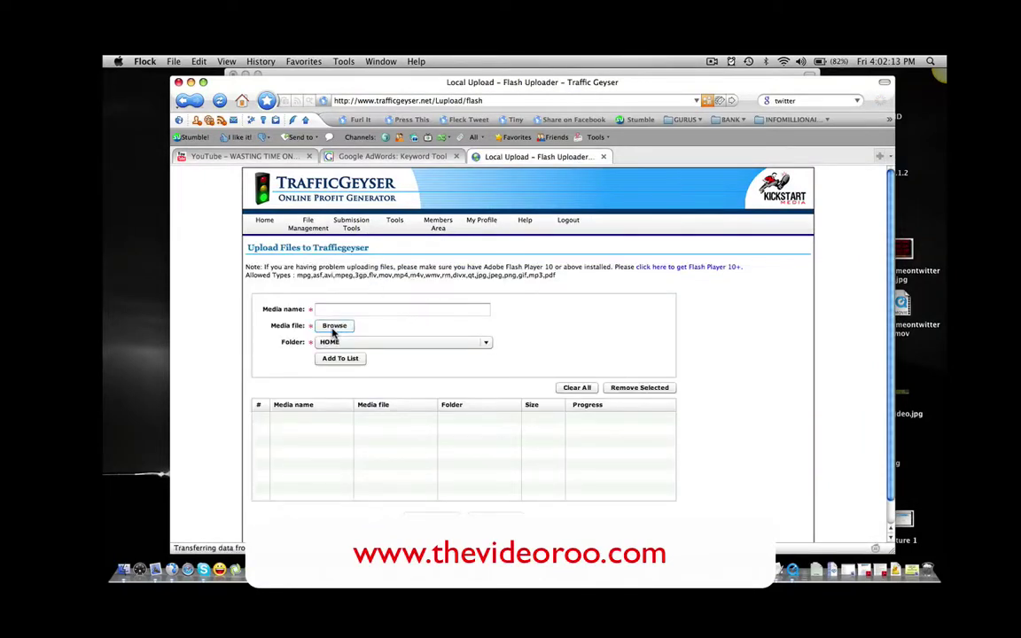
{"action": "left_click", "coordinate": [332, 325]}
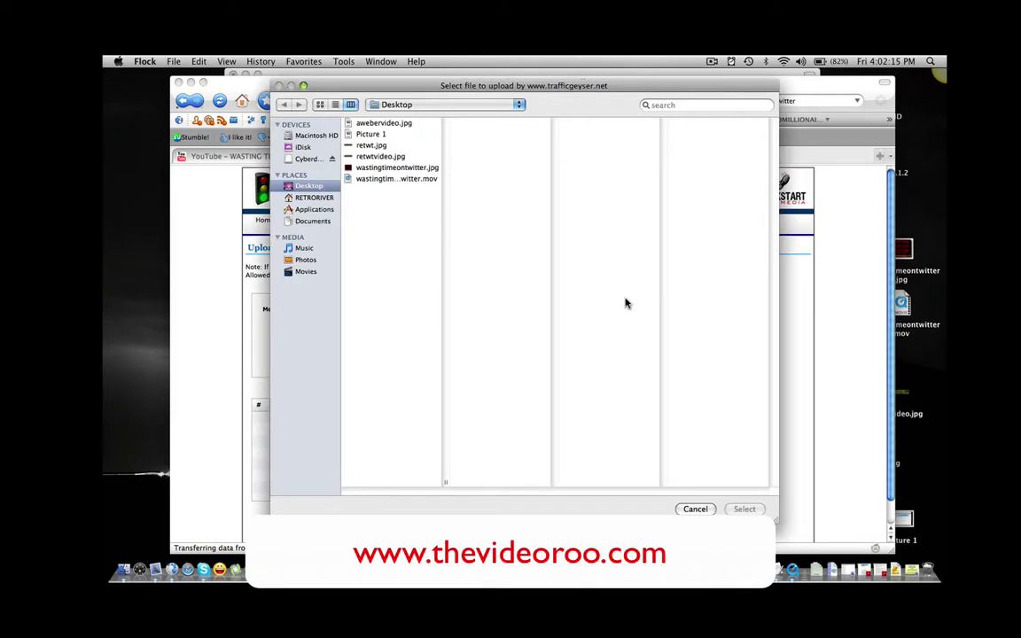
{"action": "left_click", "coordinate": [694, 508]}
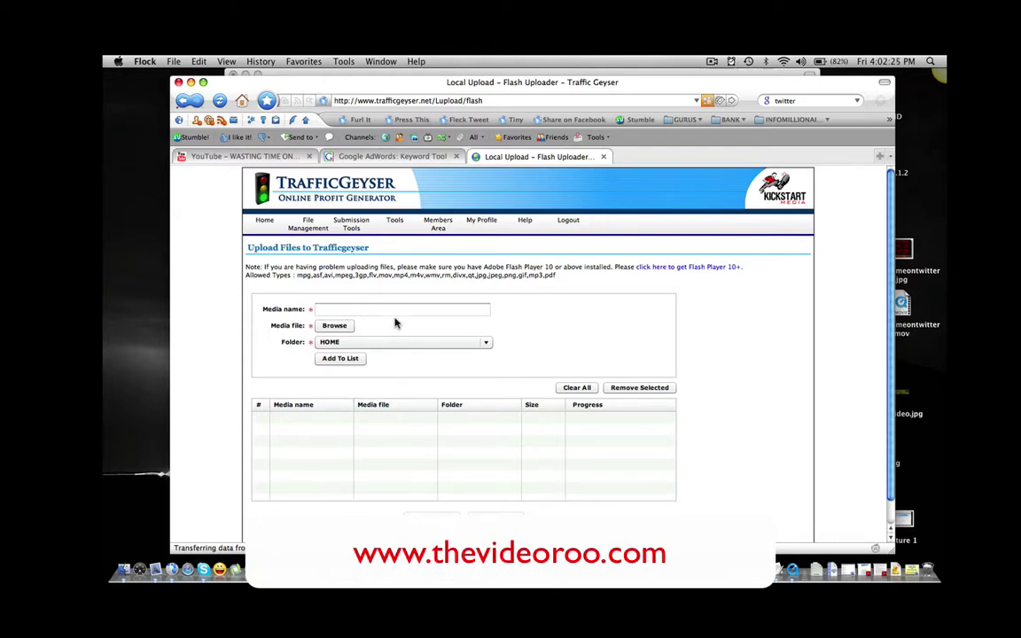
- Start a new media submission without autosaving it as a template
{"action": "mouse_move", "coordinate": [330, 223]}
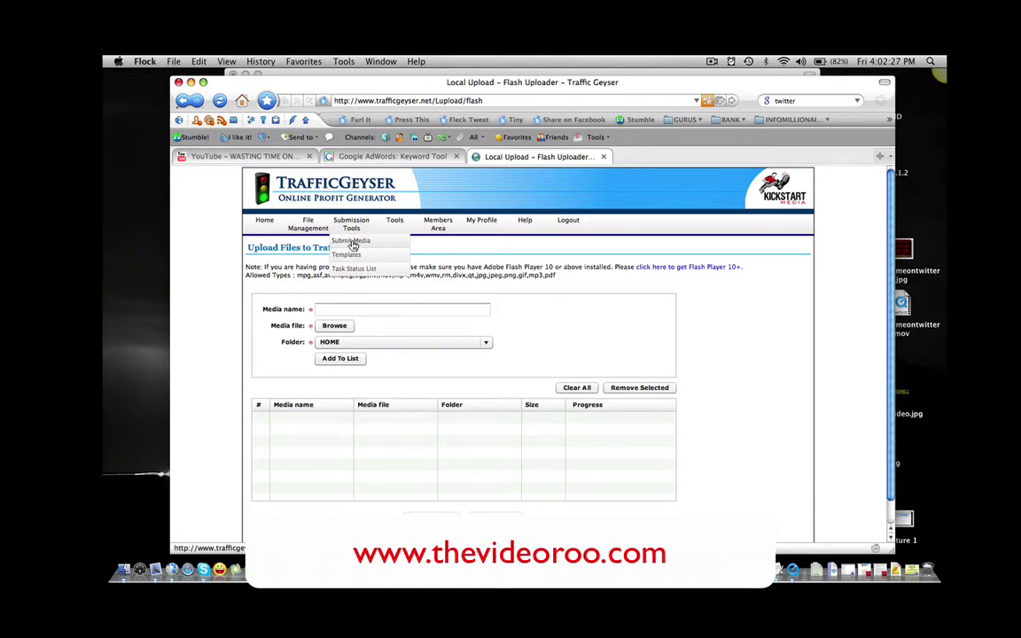
{"action": "left_click", "coordinate": [352, 242]}
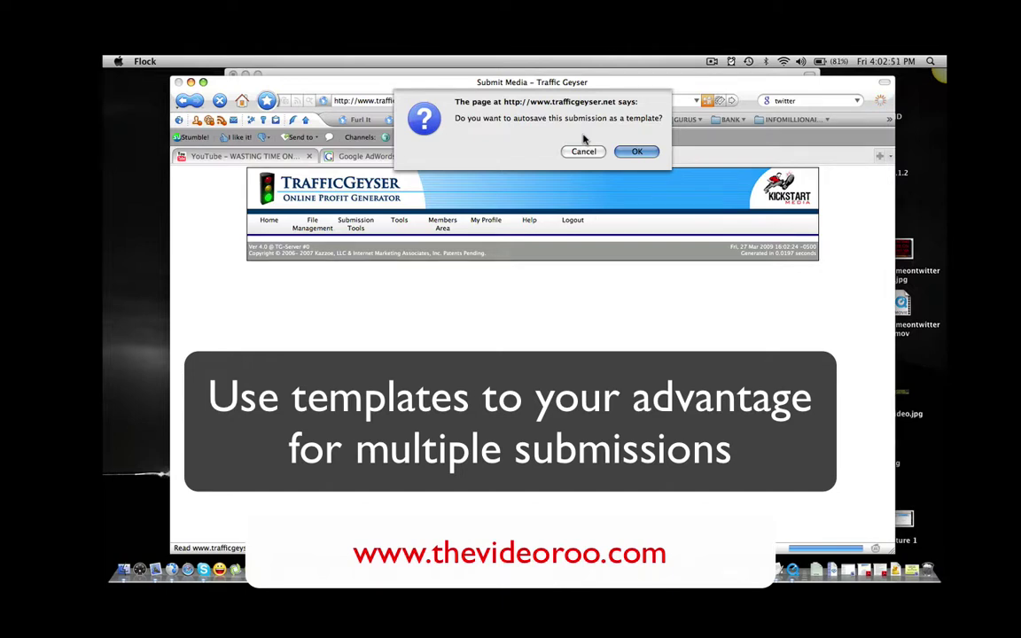
{"action": "left_click", "coordinate": [583, 151]}
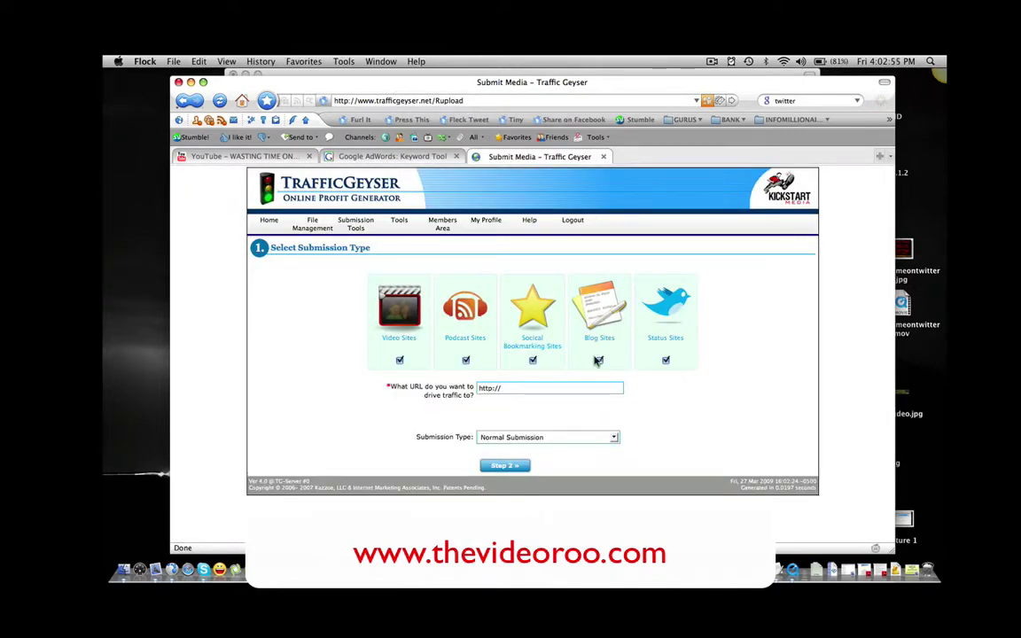
{"action": "left_click", "coordinate": [568, 387]}
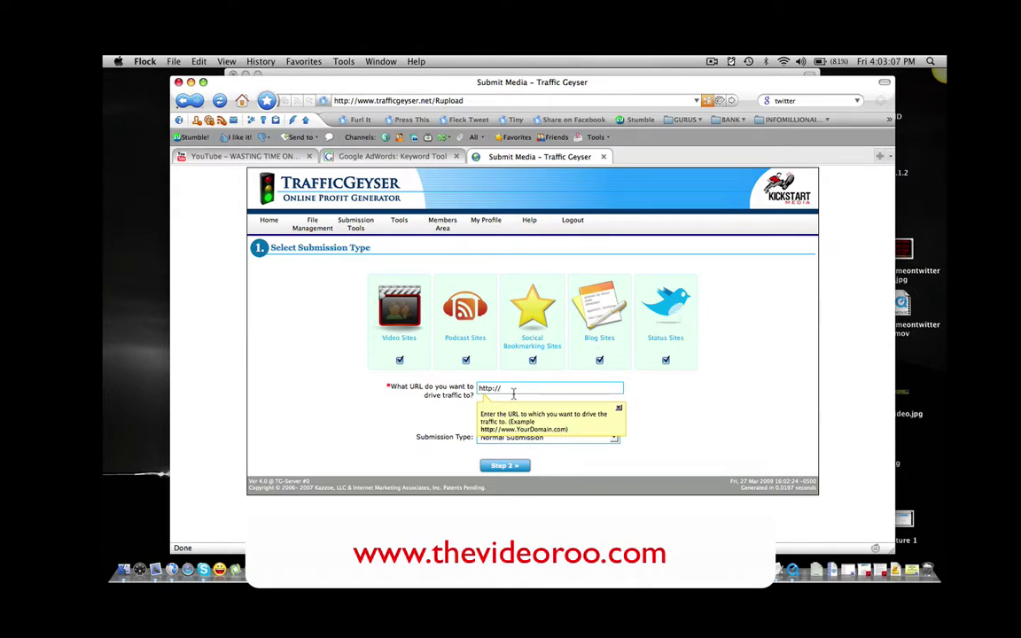
{"action": "type", "text": "thevideoroo.com"}
{"action": "left_click", "coordinate": [619, 407]}
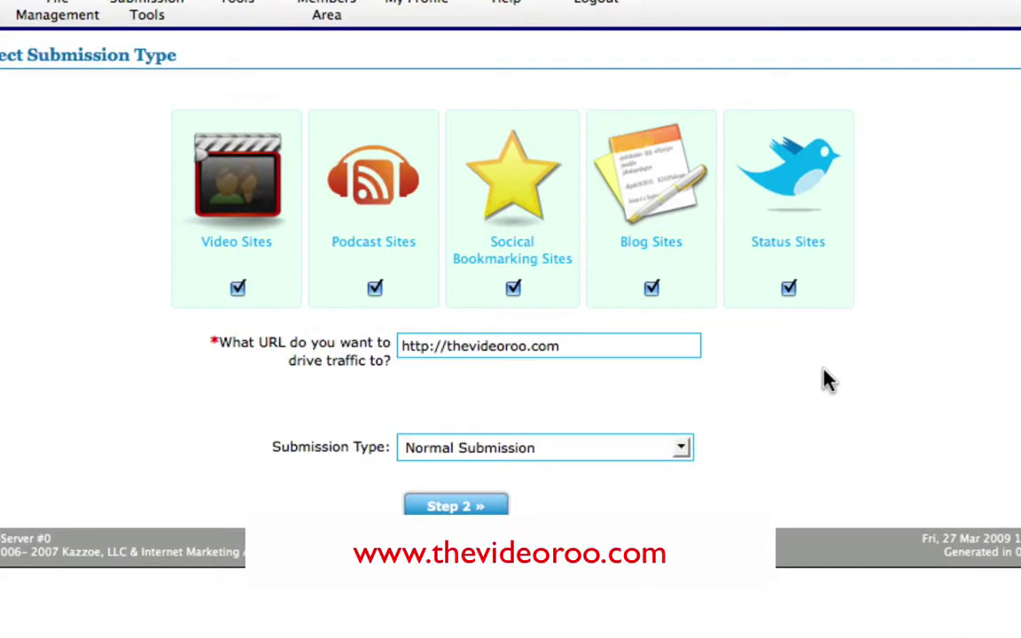
- Set the submission type to Multiple Timed Submission, schedule the same video 4 times, and continue to step 2
{"action": "left_click", "coordinate": [686, 450]}
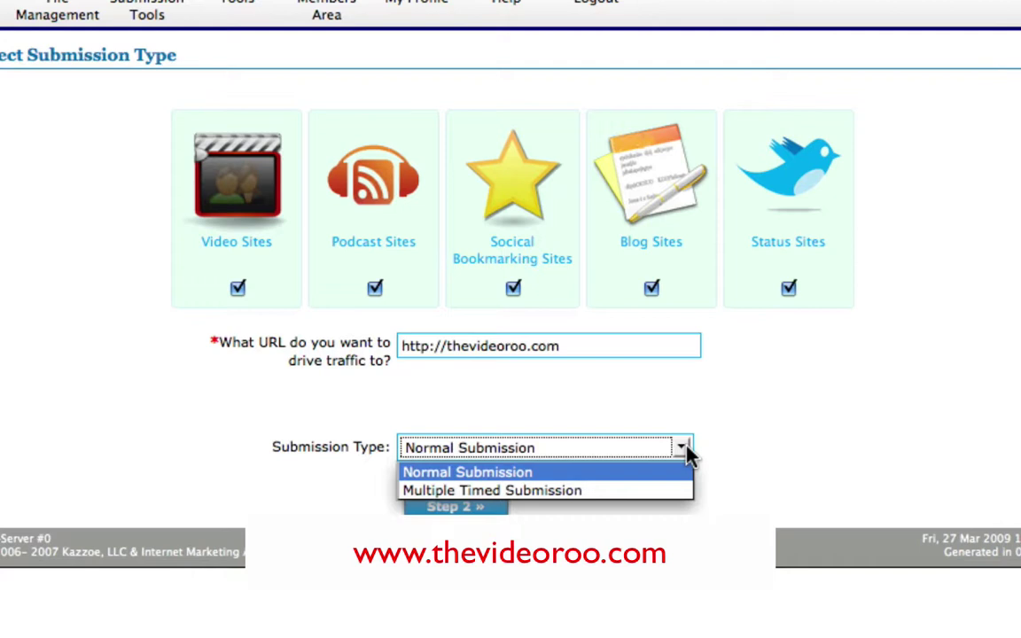
{"action": "left_click", "coordinate": [657, 490]}
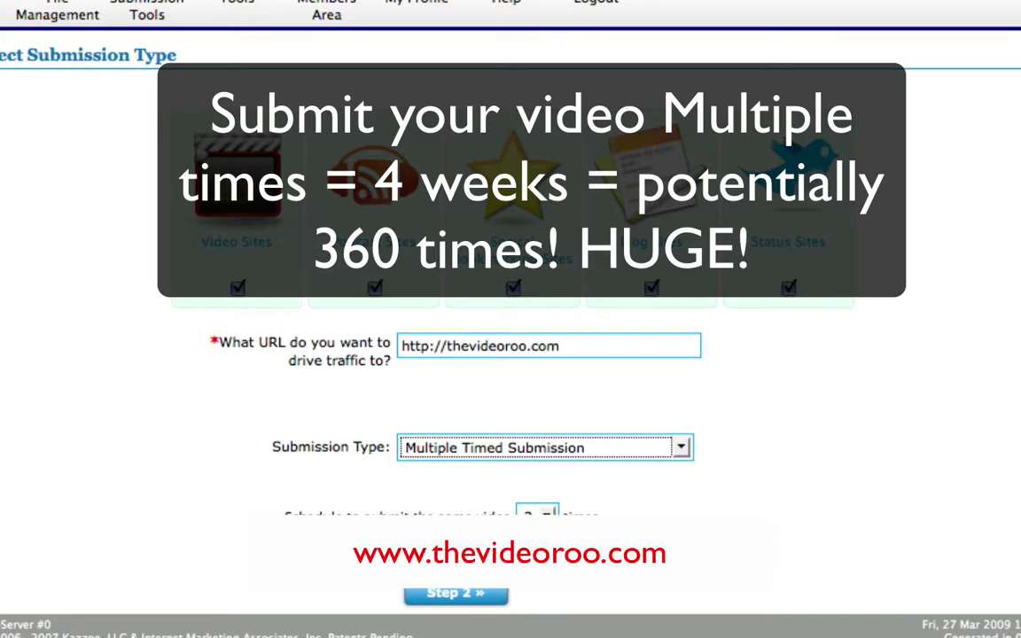
{"action": "left_click", "coordinate": [537, 514]}
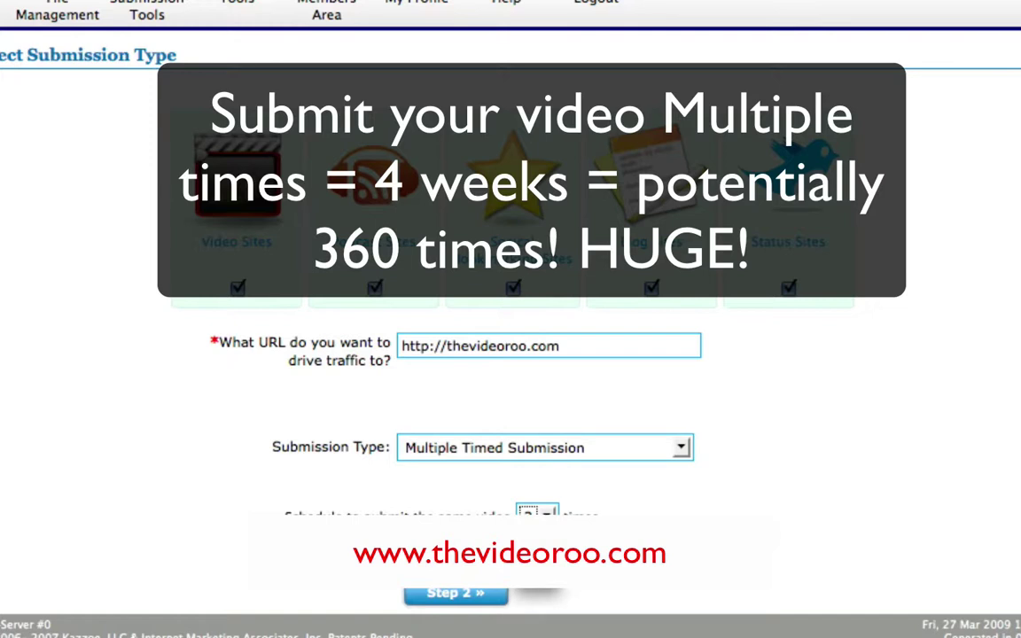
{"action": "key", "text": "4"}
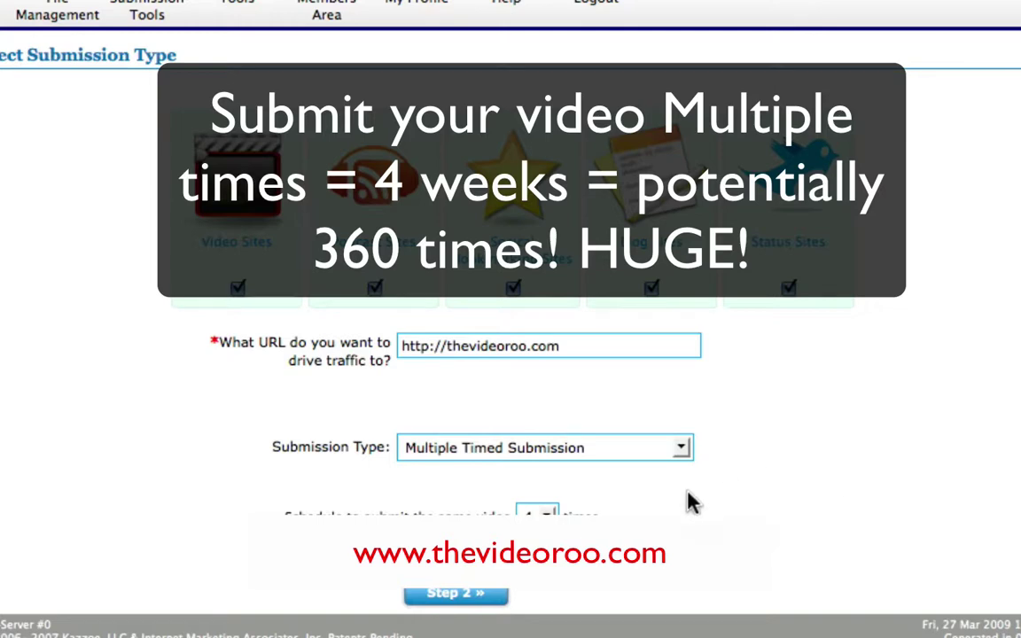
{"action": "left_click", "coordinate": [460, 592]}
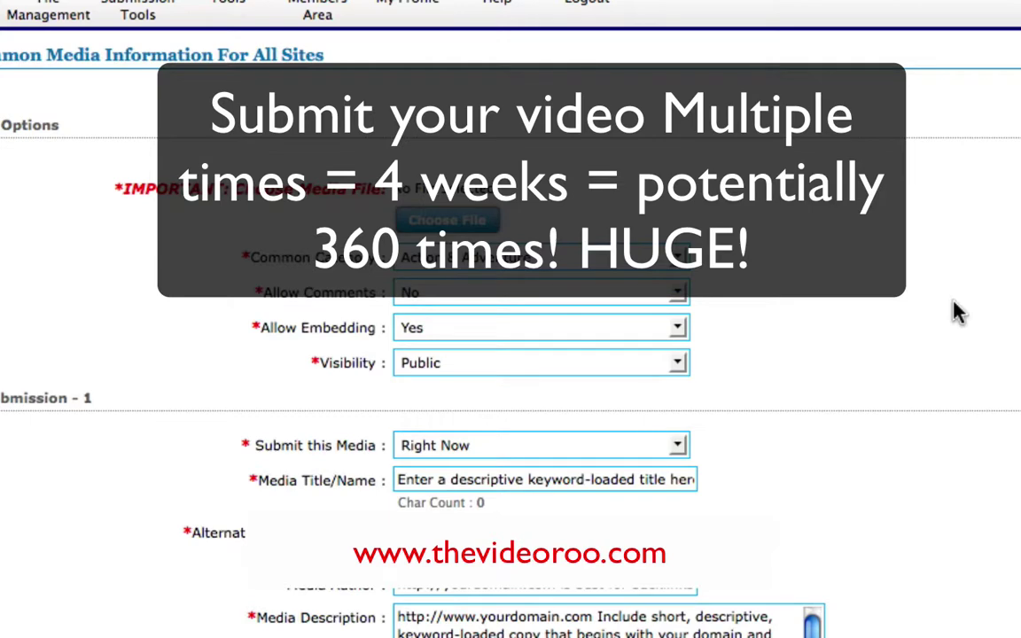
- Choose the uploaded video "TWITTER AND FACEBOOK -WASTING TIME" as the media file for the submission
{"action": "scroll", "coordinate": [955, 311], "scroll_direction": "down", "scroll_amount": 4}
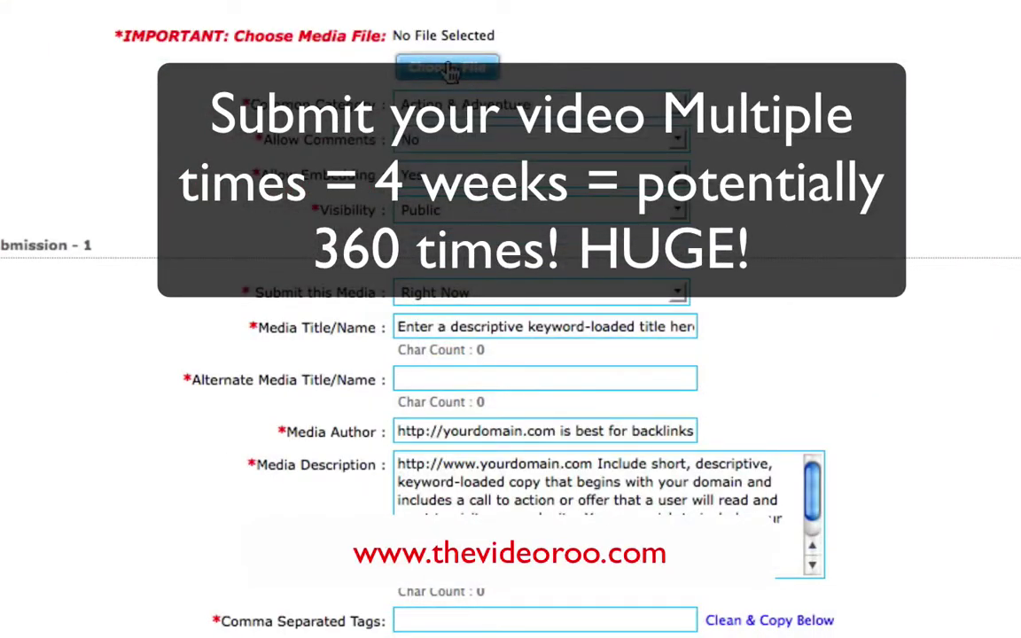
{"action": "left_click", "coordinate": [450, 69]}
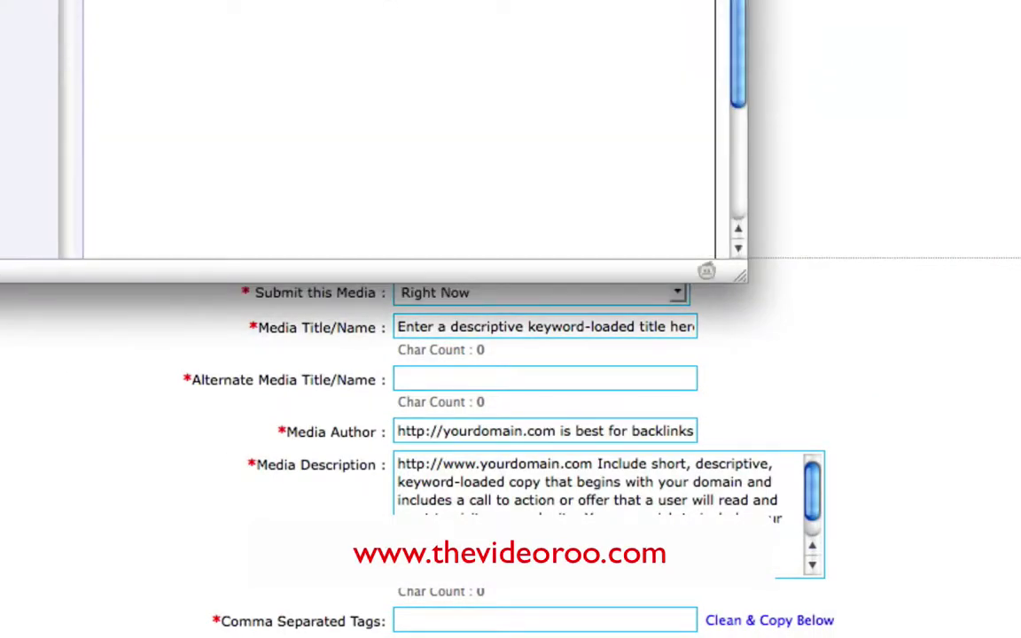
{"action": "scroll", "coordinate": [410, 12], "scroll_direction": "down", "scroll_amount": 5}
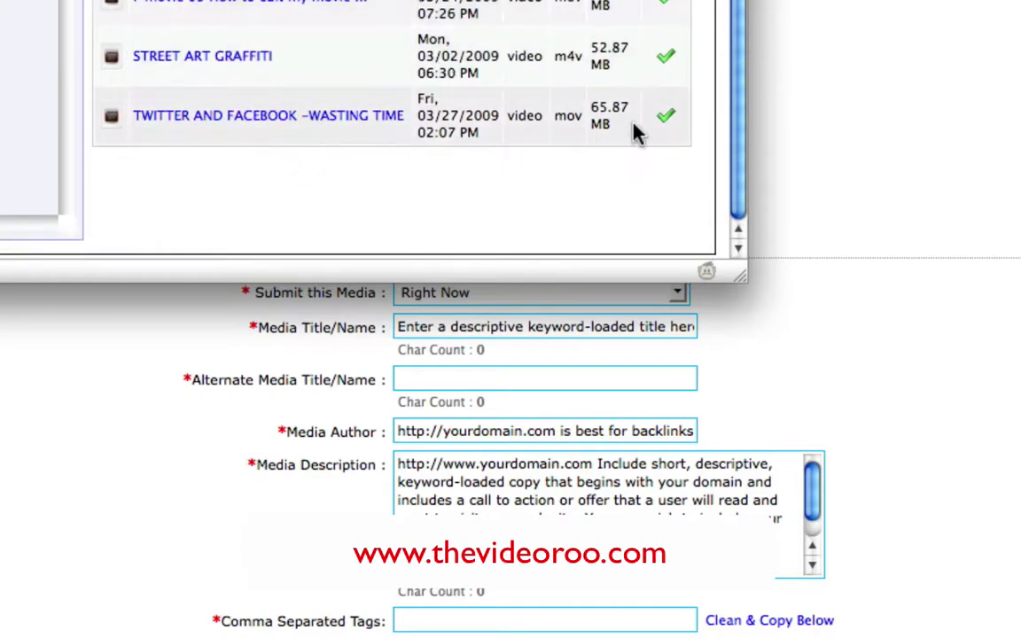
{"action": "left_click", "coordinate": [662, 117]}
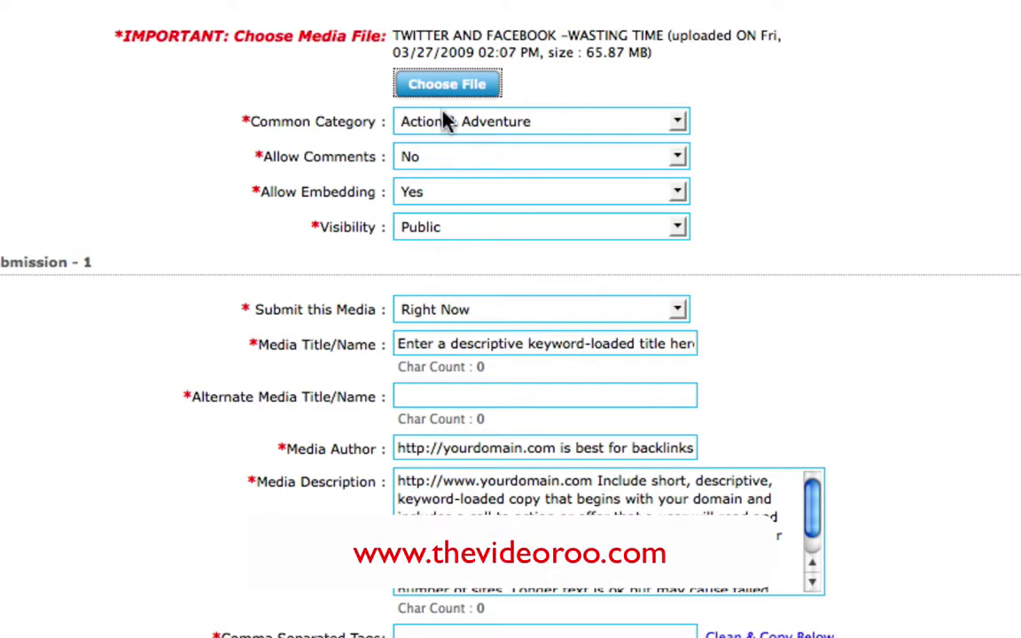
- Set the common category to Educational, allow comments, and keep embedding set to Yes
{"action": "left_click", "coordinate": [678, 125]}
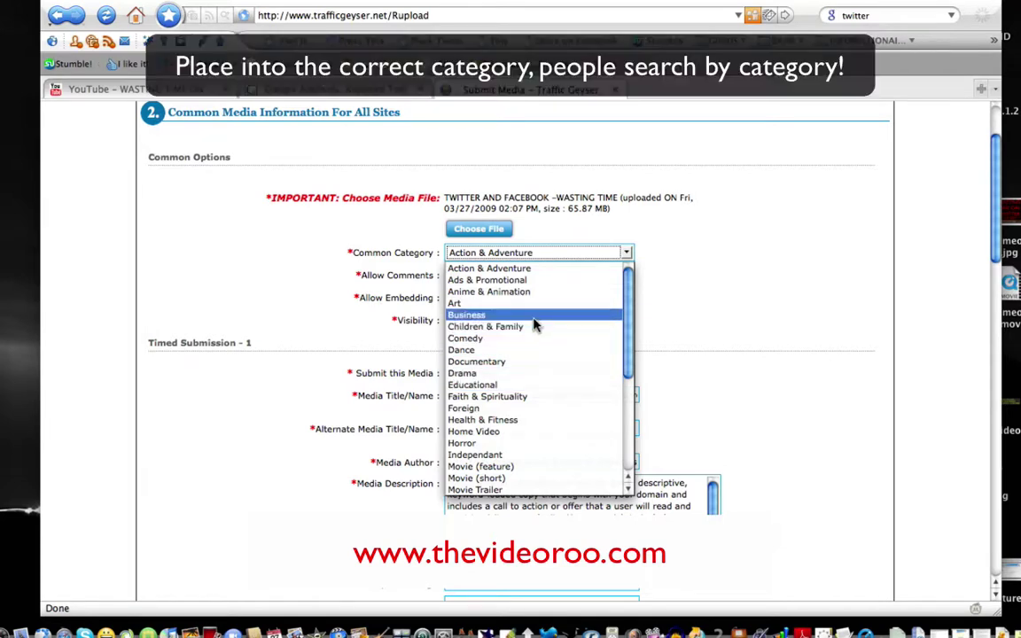
{"action": "left_click", "coordinate": [521, 384]}
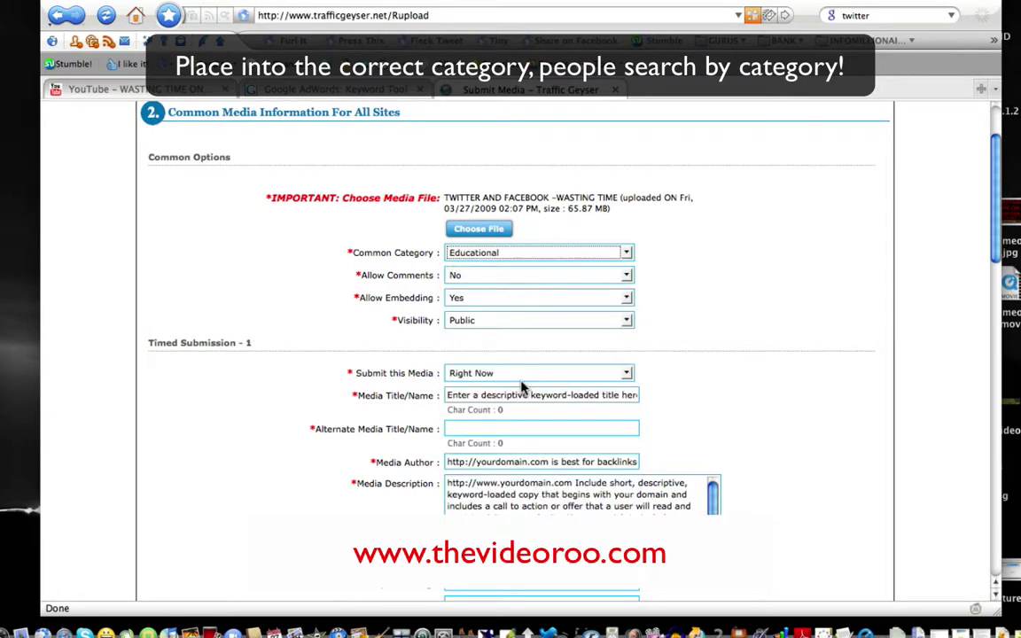
{"action": "left_click", "coordinate": [624, 275]}
{"action": "left_click", "coordinate": [620, 289]}
{"action": "left_click", "coordinate": [626, 299]}
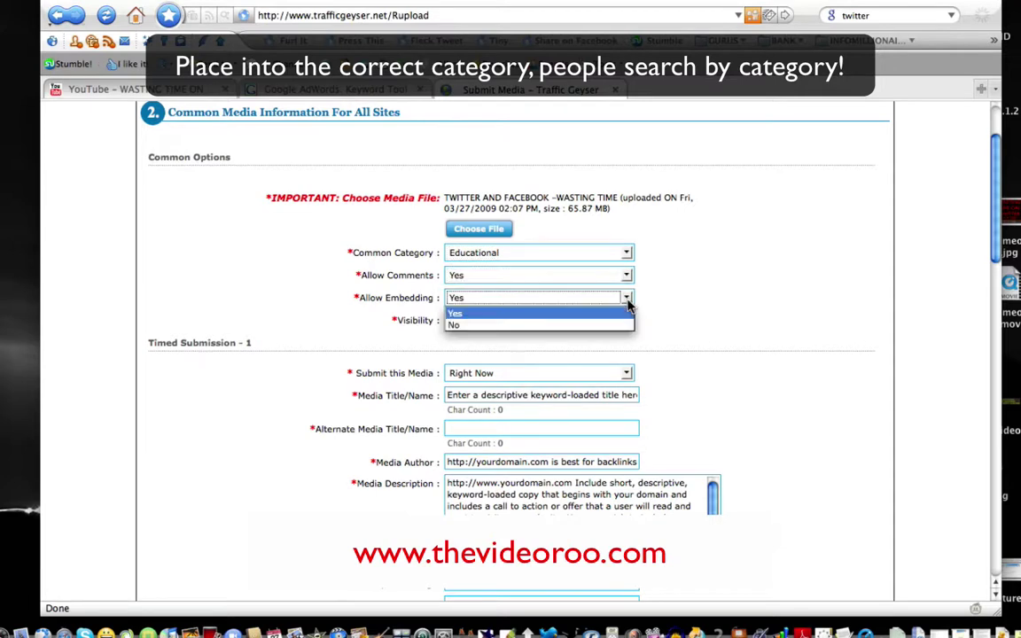
{"action": "left_click", "coordinate": [621, 310]}
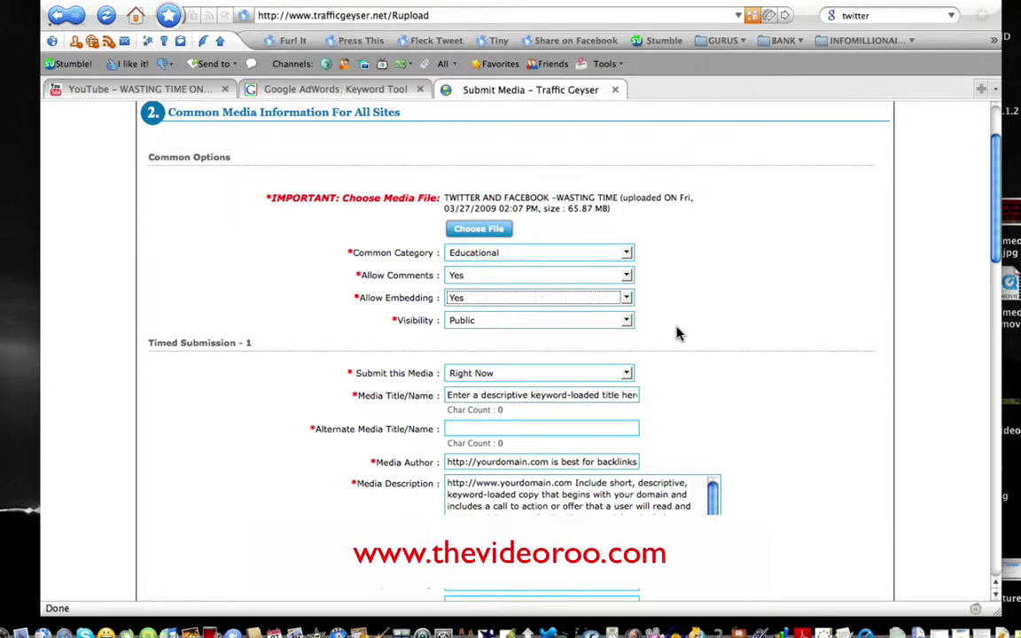
- Copy WASTING TIME ON TWITTER from the Mail draft and use it as the Media Title/Name of Timed Submission 1
{"action": "scroll", "coordinate": [698, 332], "scroll_direction": "down", "scroll_amount": 3}
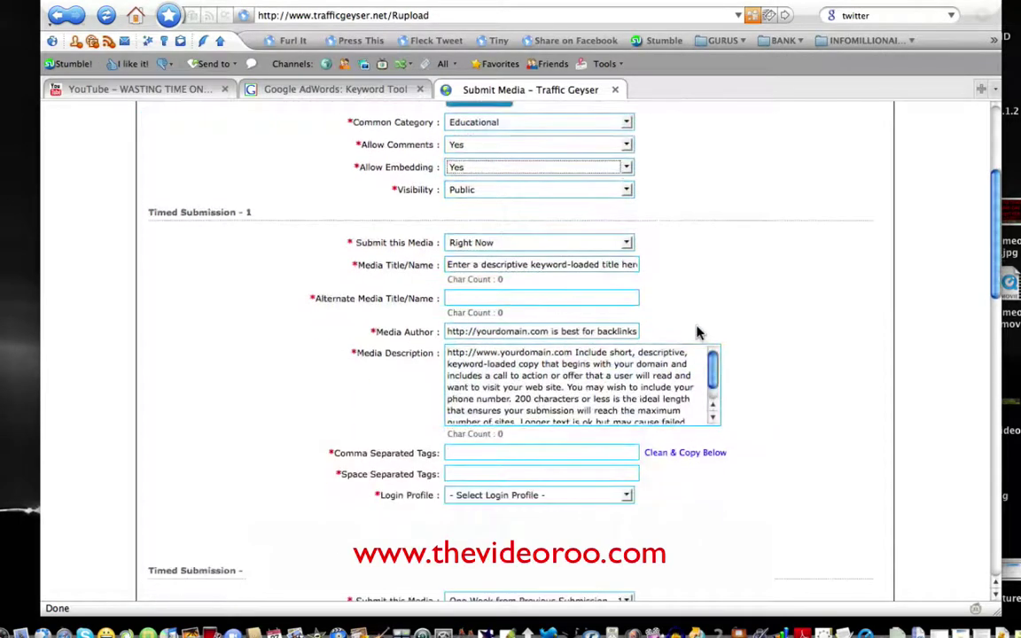
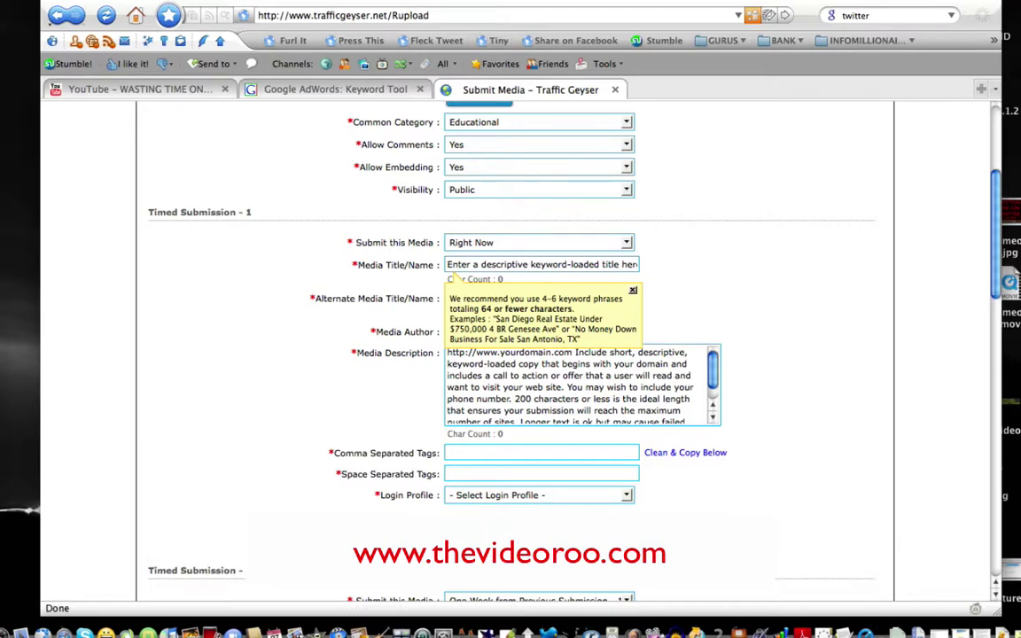
{"action": "key", "text": "super+Tab"}
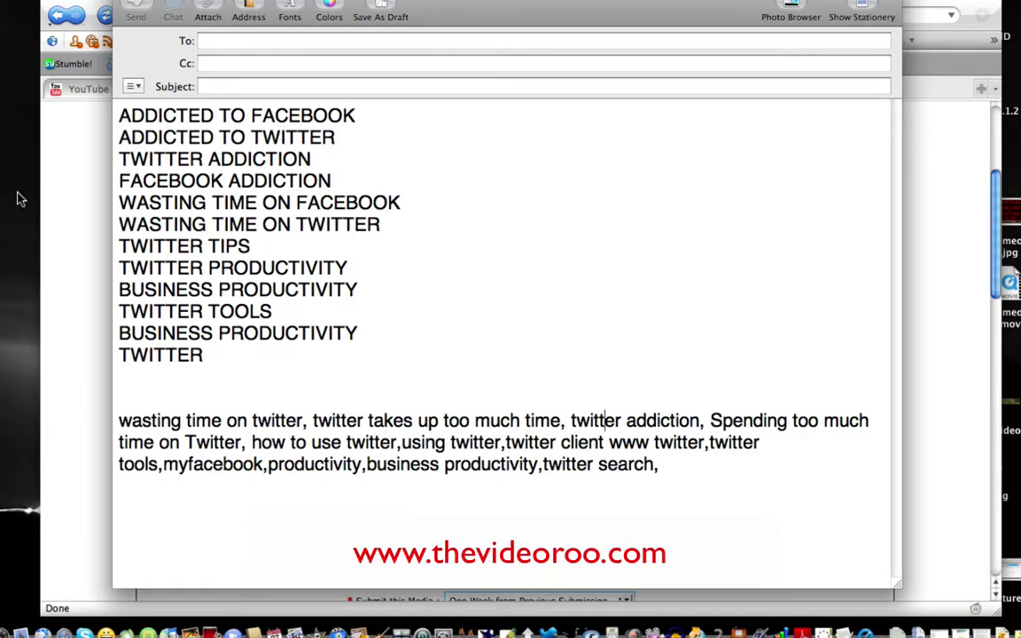
{"action": "left_click", "coordinate": [70, 203]}
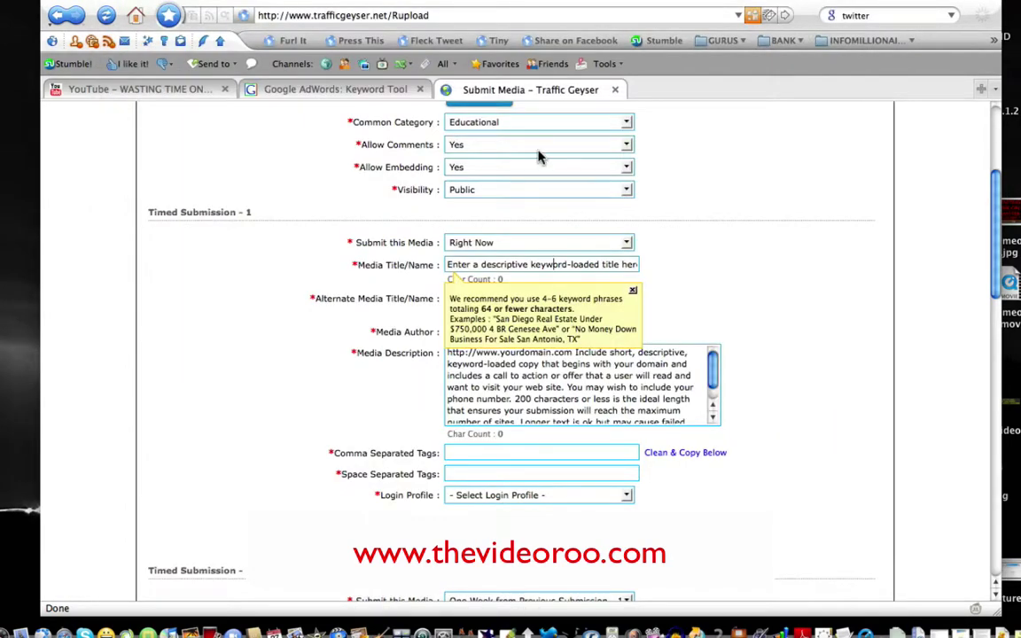
{"action": "key", "text": "super+Tab"}
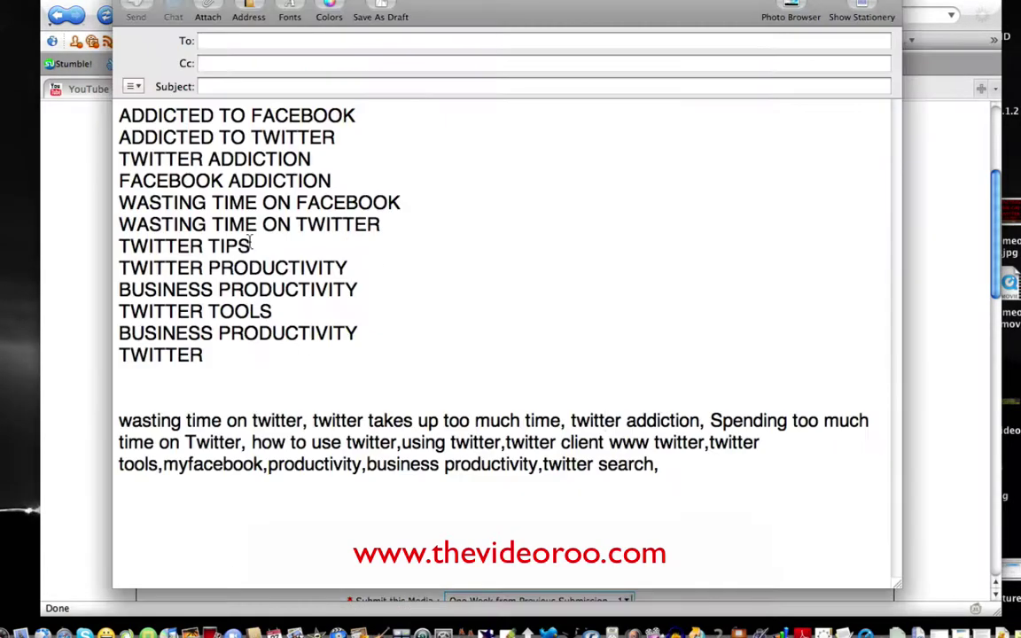
{"action": "left_click_drag", "start_coordinate": [115, 222], "coordinate": [400, 230]}
{"action": "key", "text": "super+c"}
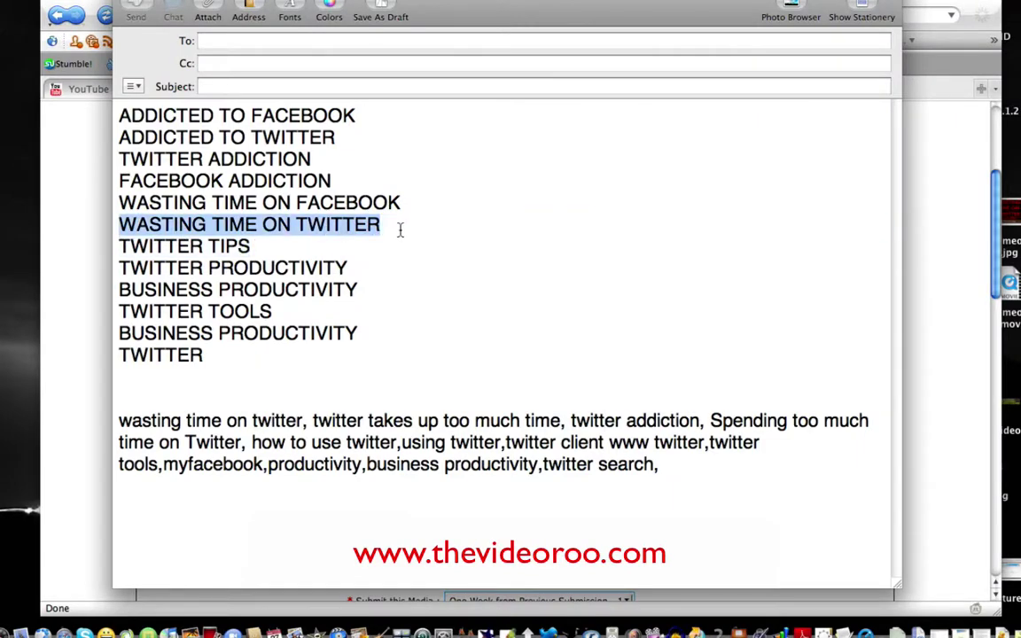
{"action": "left_click", "coordinate": [916, 252]}
{"action": "triple_click", "coordinate": [603, 266]}
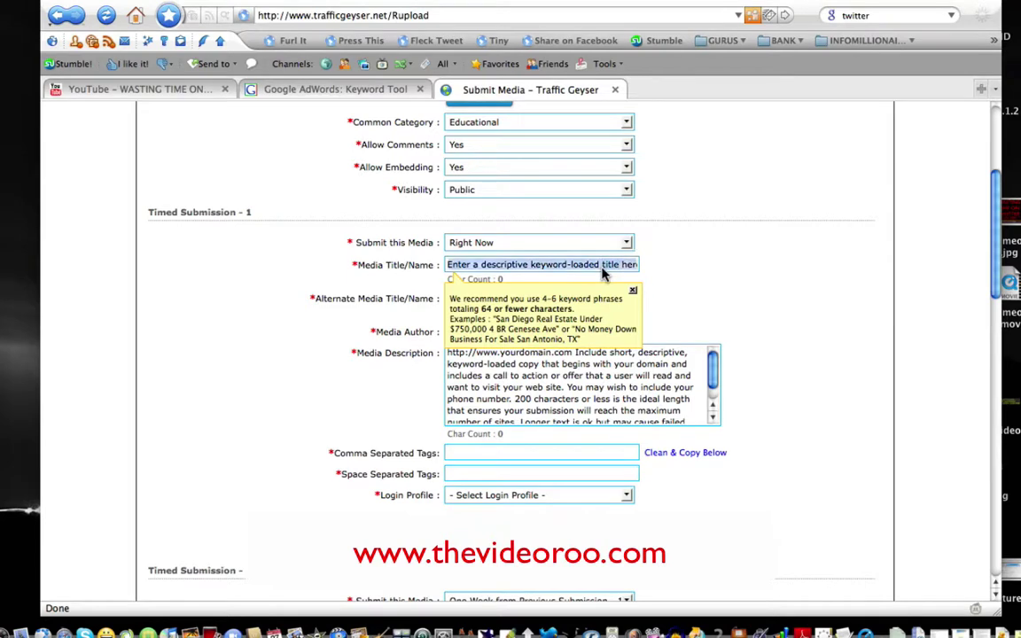
{"action": "key", "text": "super+v"}
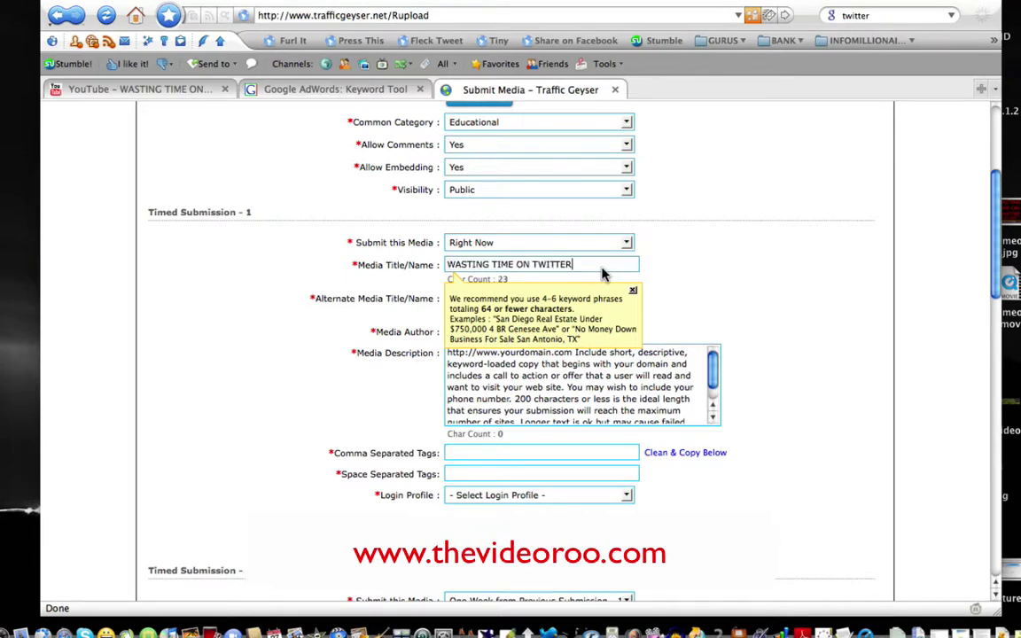
{"action": "left_click", "coordinate": [681, 233]}
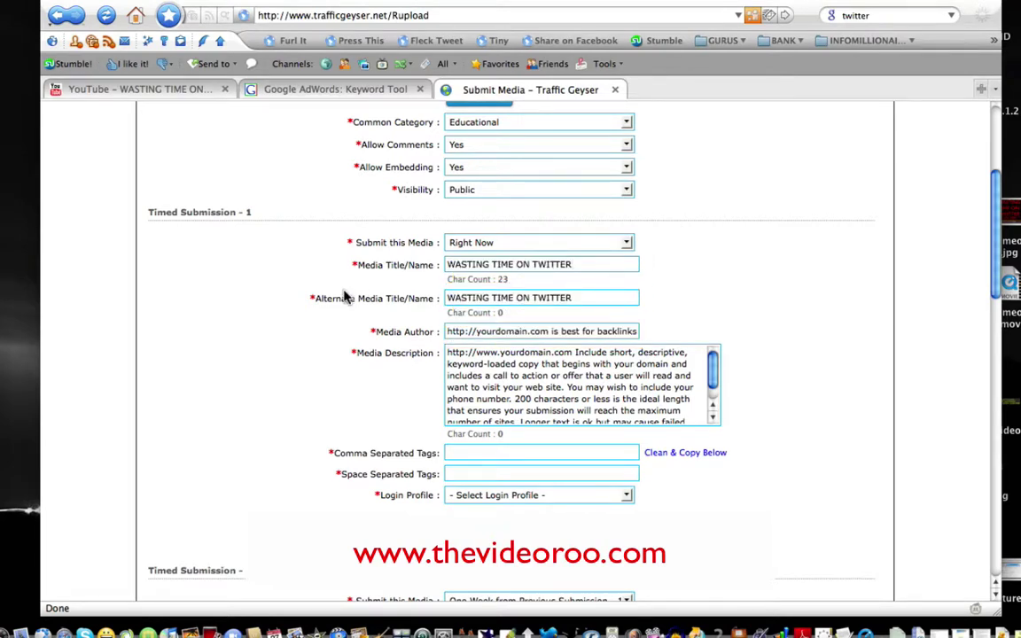
- Copy TWITTER PRODUCTIVITY from the Mail draft and replace the Alternate Media Title/Name of Timed Submission 1 with it
{"action": "key", "text": "super+Tab"}
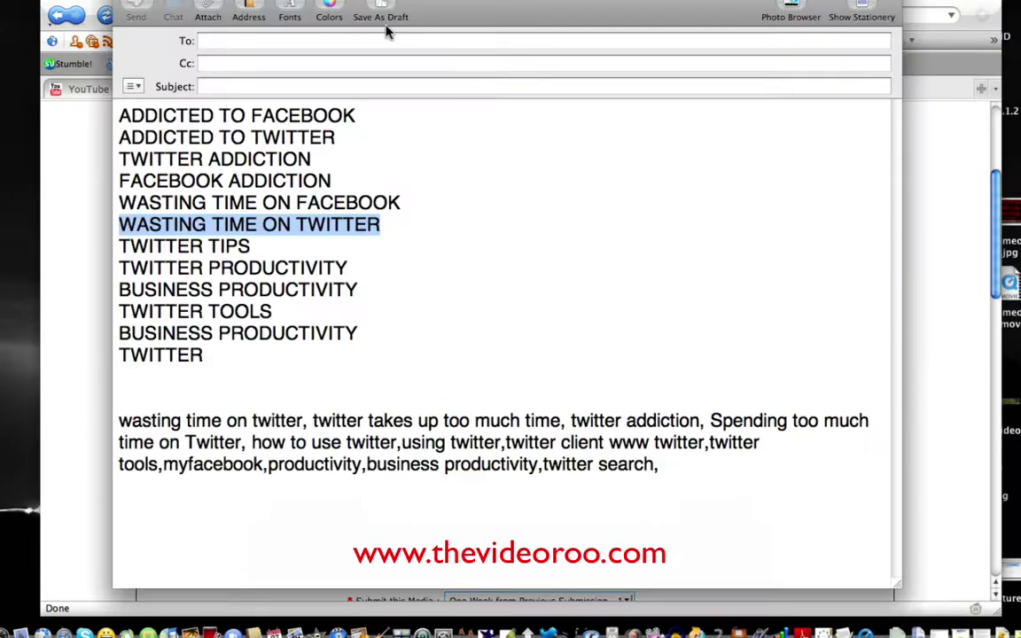
{"action": "left_click", "coordinate": [411, 241]}
{"action": "left_click_drag", "start_coordinate": [349, 266], "coordinate": [116, 271]}
{"action": "key", "text": "super+c"}
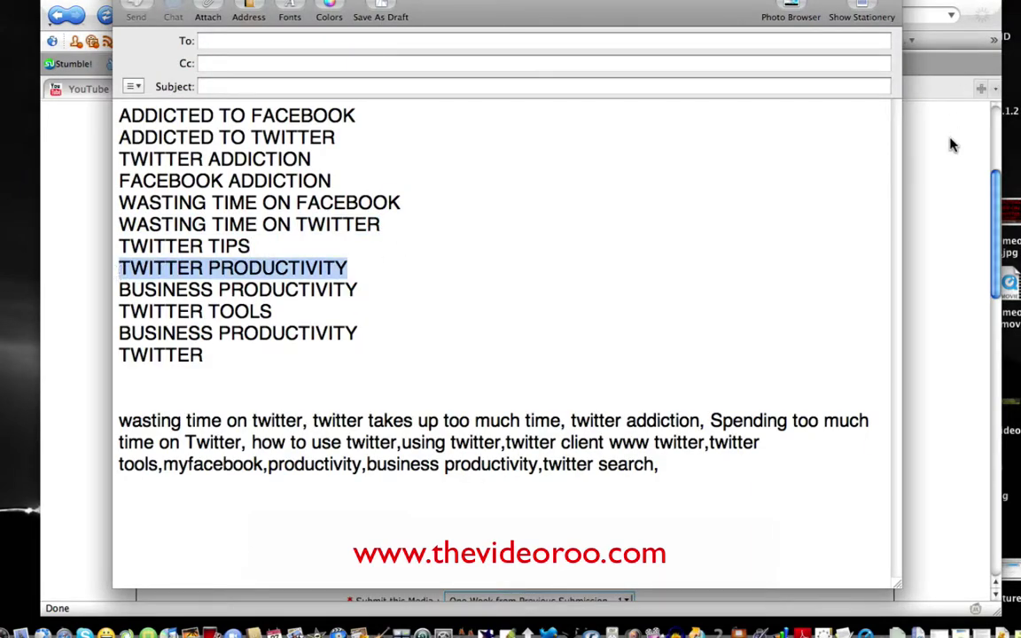
{"action": "left_click", "coordinate": [937, 164]}
{"action": "left_click", "coordinate": [575, 298]}
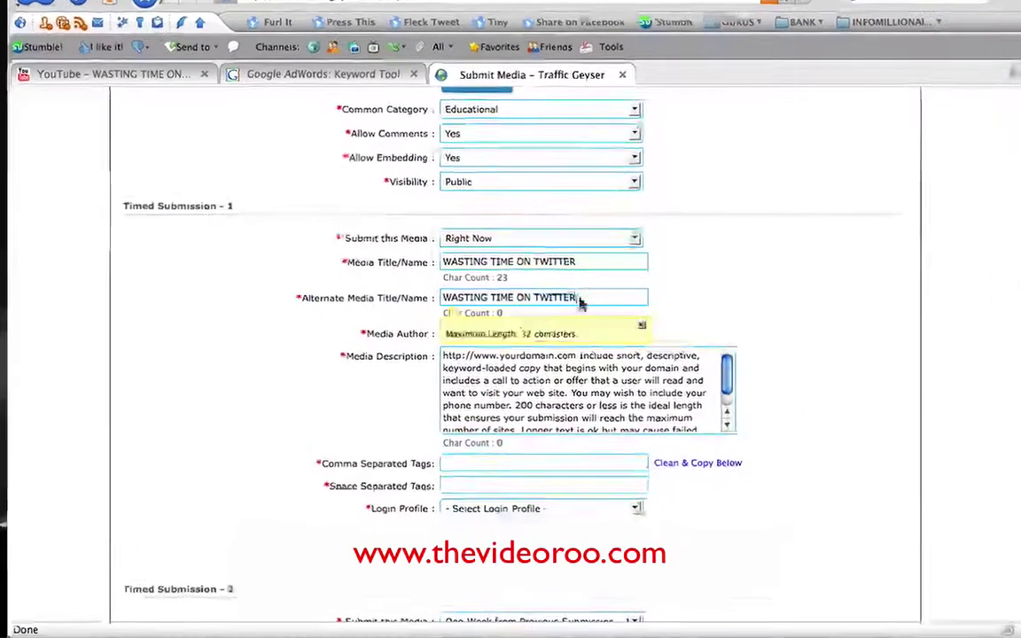
{"action": "key", "text": "super+a"}
{"action": "key", "text": "super+v"}
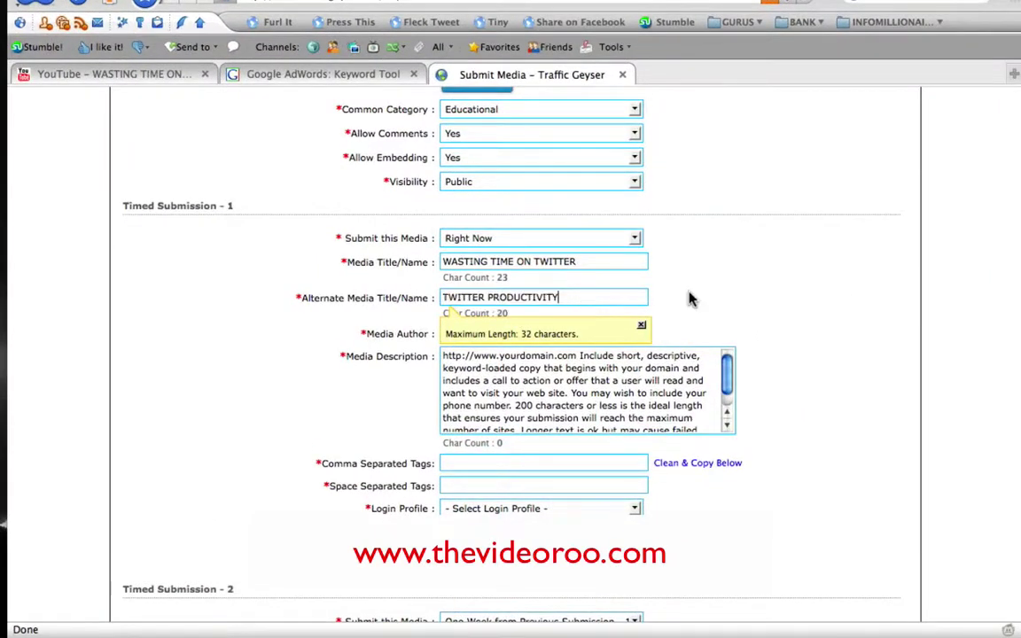
{"action": "left_click", "coordinate": [805, 292]}
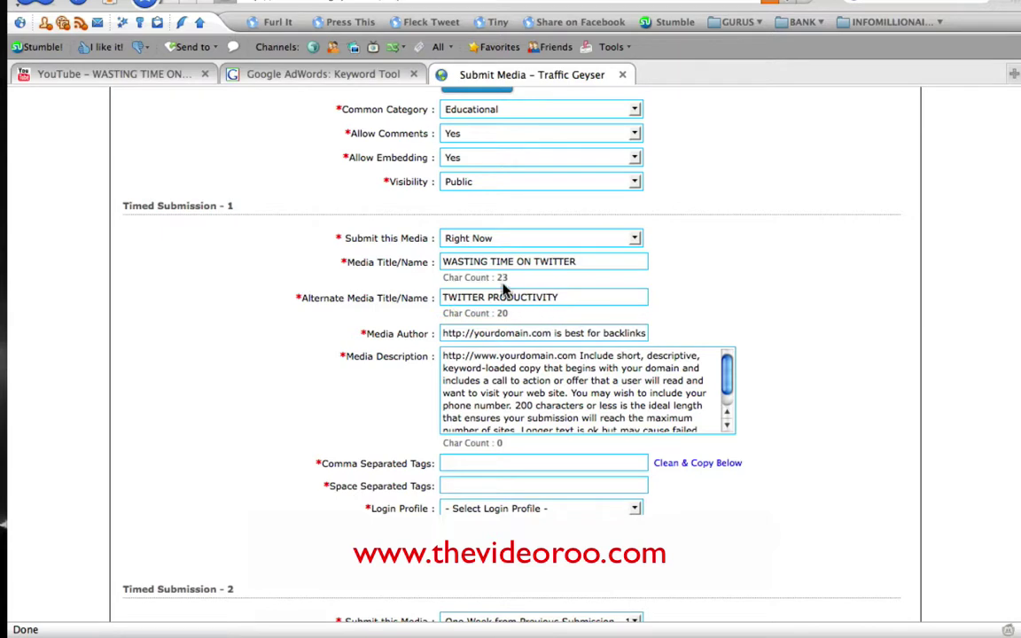
{"action": "left_click", "coordinate": [512, 335]}
{"action": "key", "text": "super+a"}
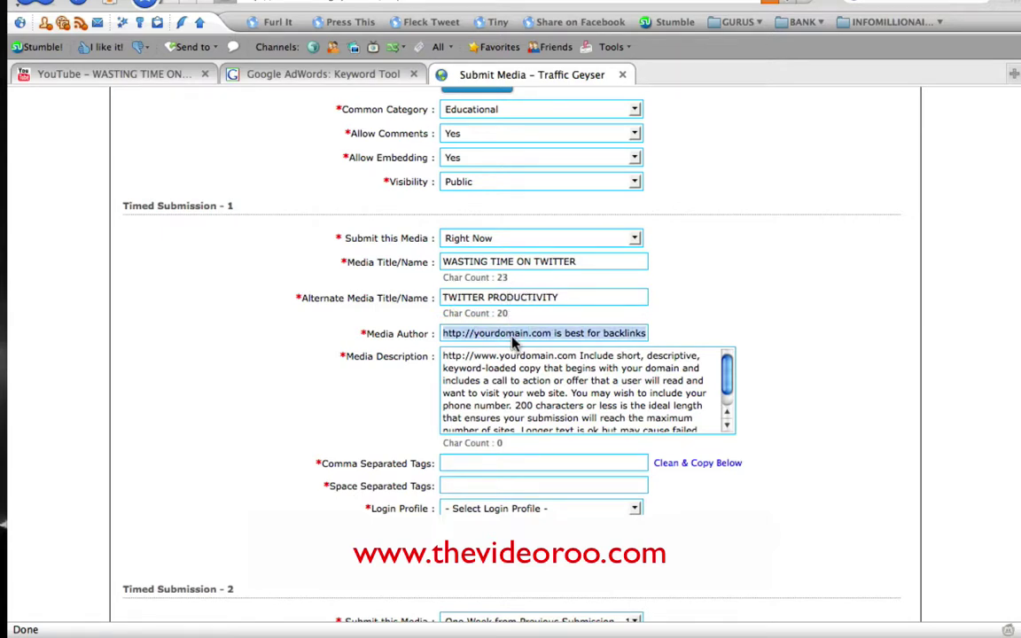
{"action": "type", "text": "htt"}
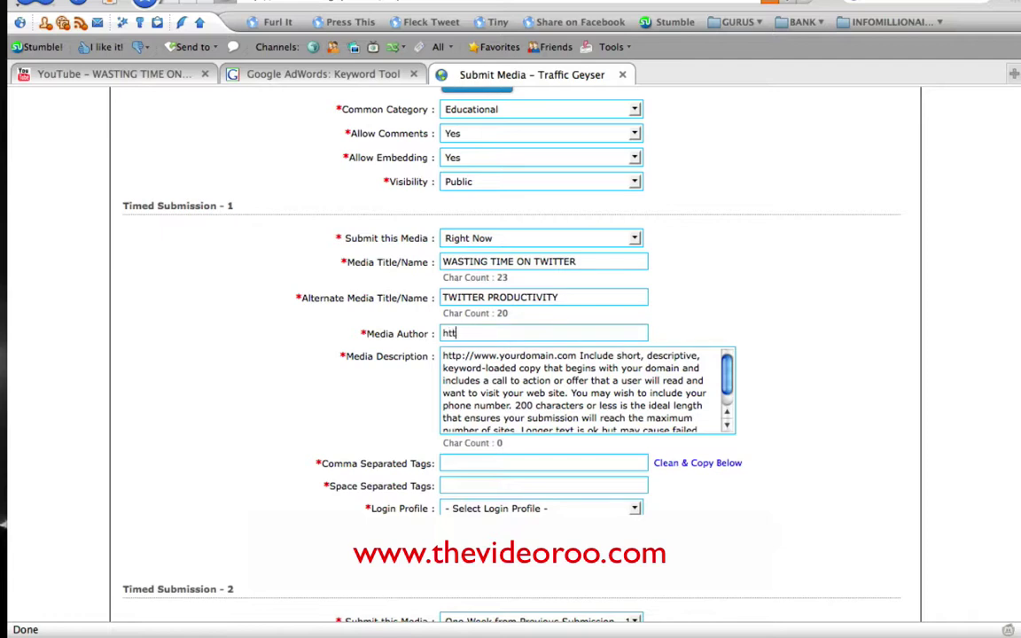
{"action": "type", "text": "p://thevideoroo.com"}
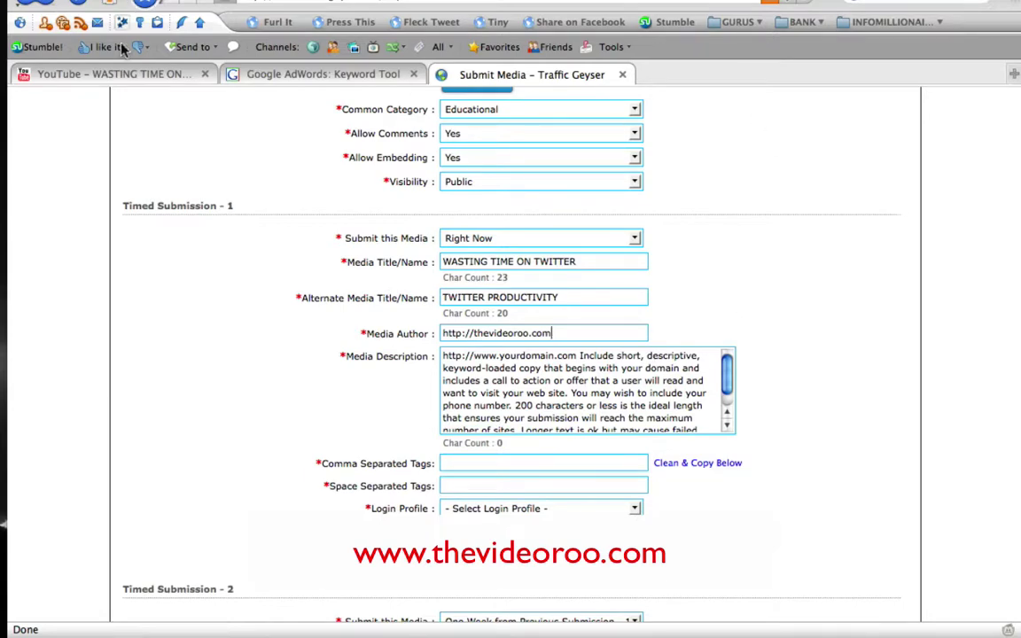
{"action": "left_click", "coordinate": [117, 77]}
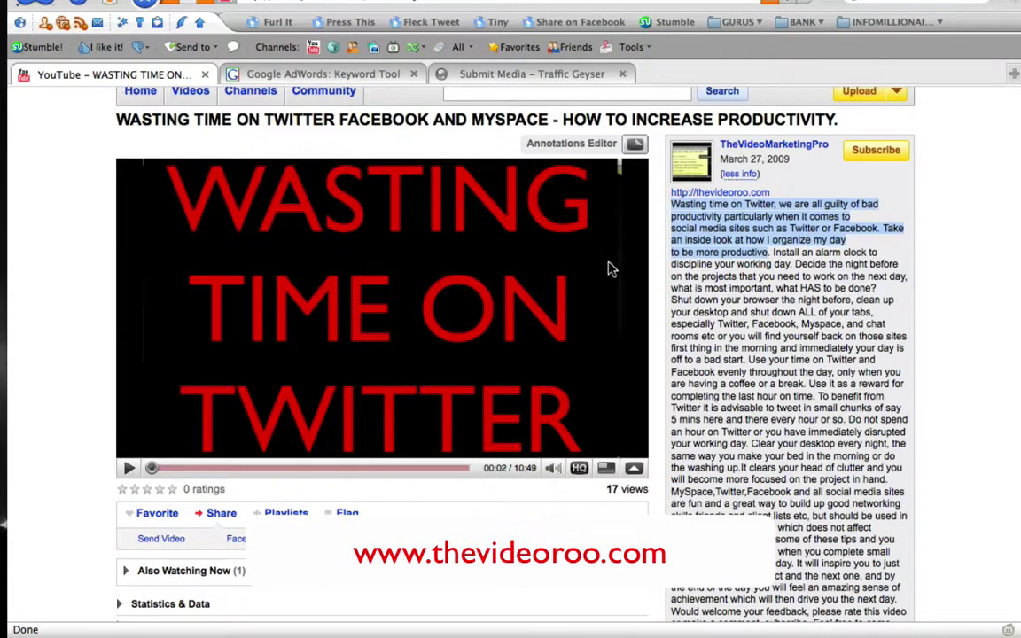
{"action": "left_click", "coordinate": [654, 207]}
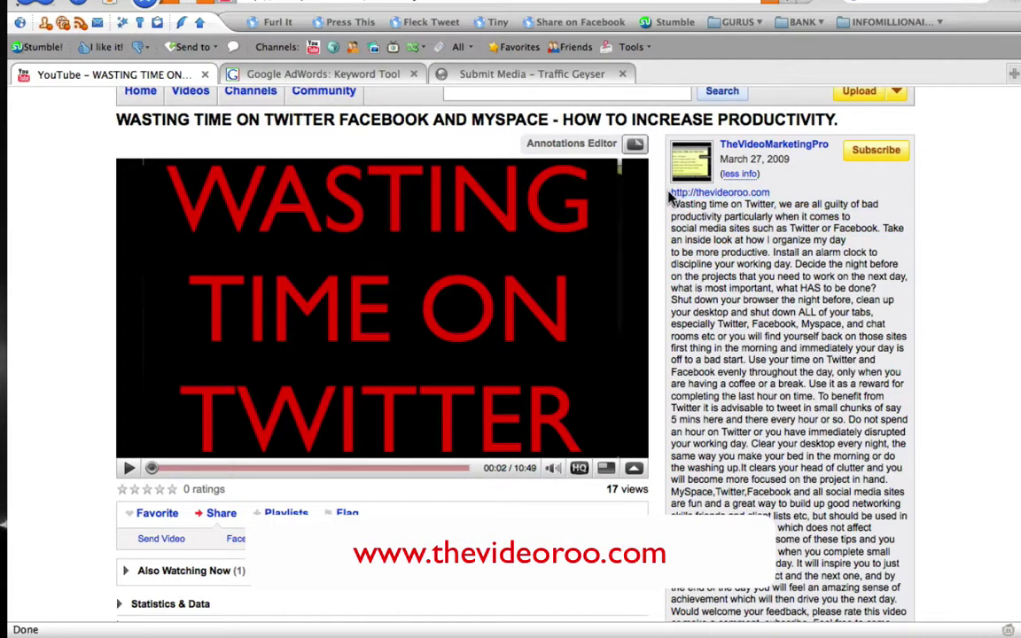
{"action": "left_click_drag", "start_coordinate": [667, 190], "coordinate": [767, 251]}
{"action": "key", "text": "super+c"}
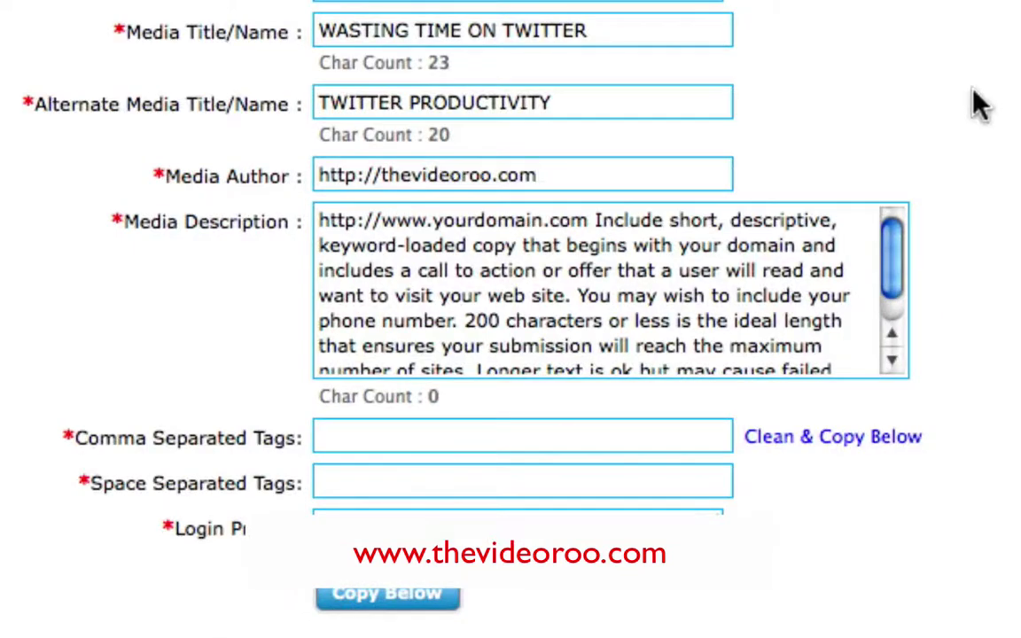
{"action": "double_click", "coordinate": [736, 241]}
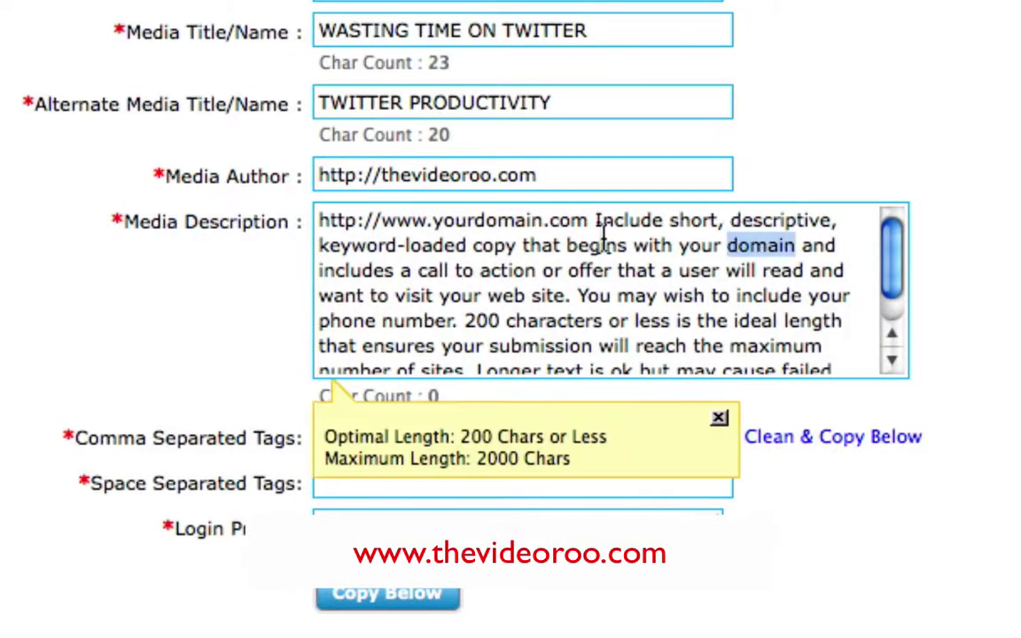
{"action": "left_click_drag", "start_coordinate": [324, 229], "coordinate": [720, 506]}
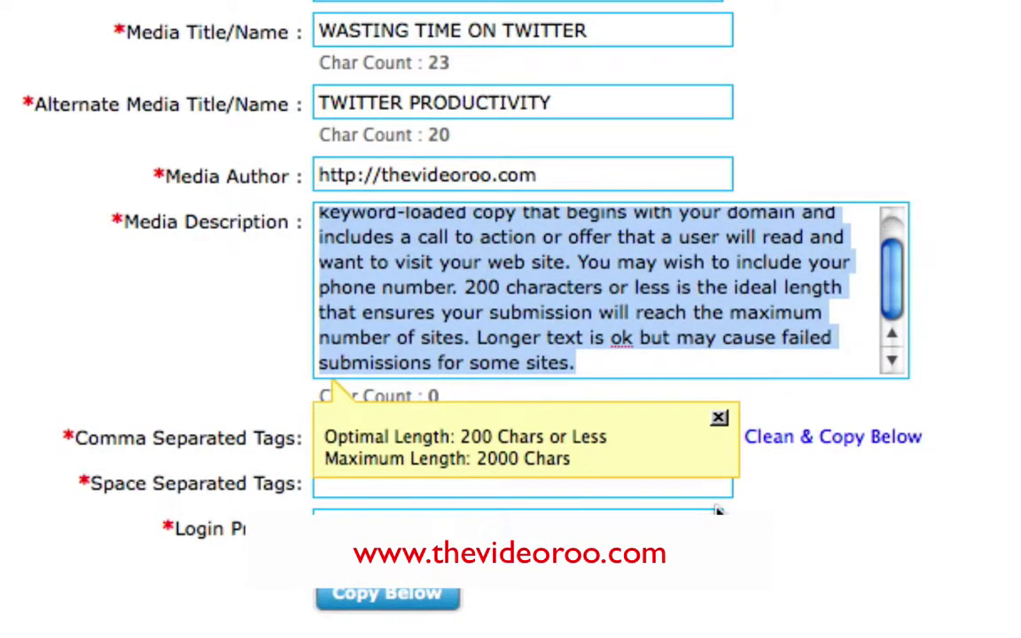
{"action": "key", "text": "super+v"}
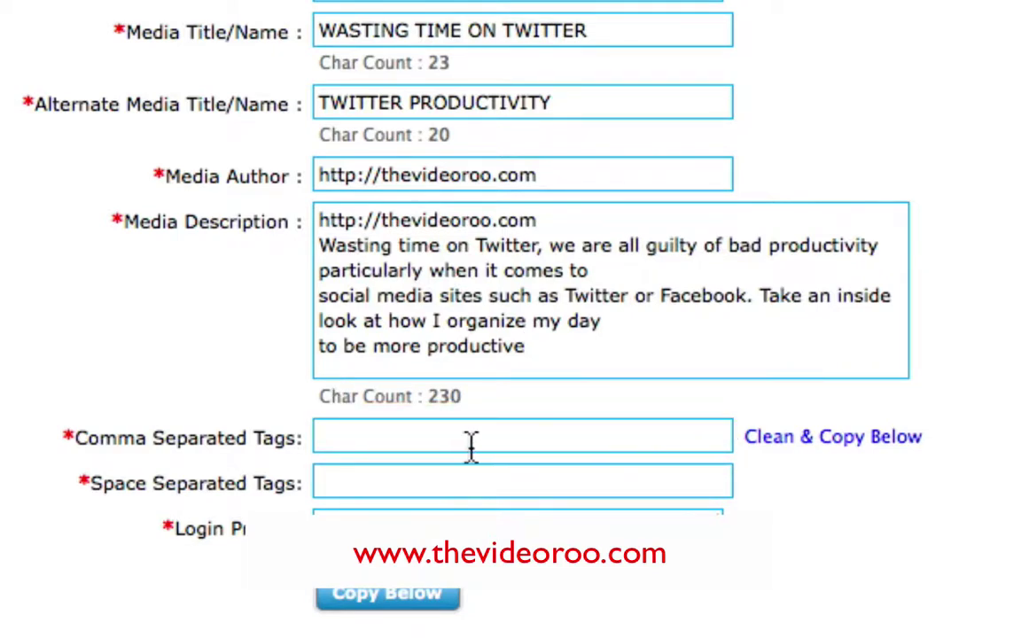
- Shorten the Media Description by deleting everything from "Take an inside look" to the end
{"action": "left_click", "coordinate": [584, 362]}
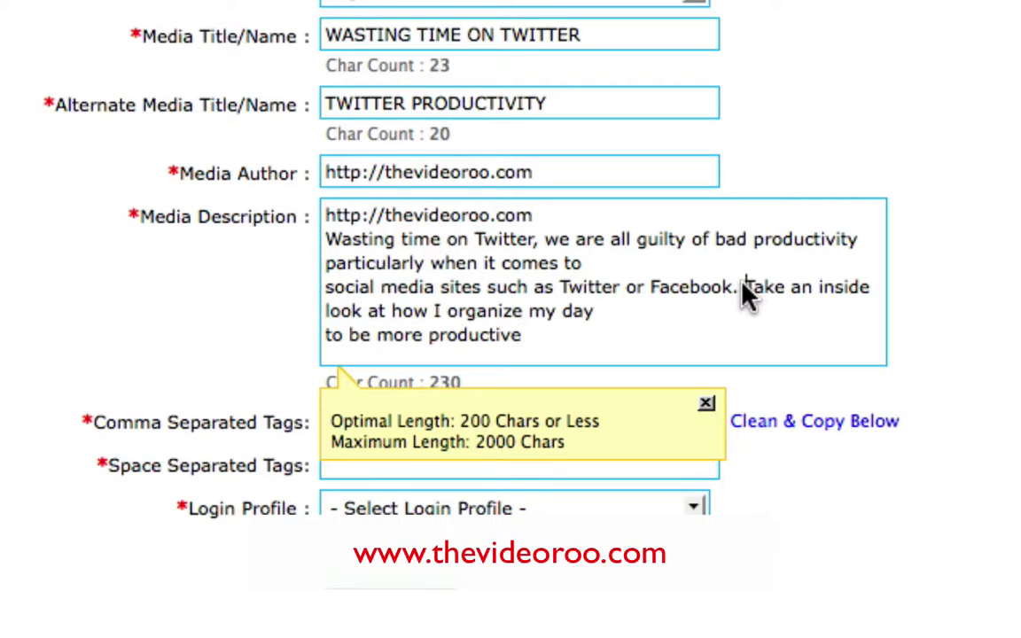
{"action": "left_click_drag", "start_coordinate": [742, 287], "coordinate": [817, 323]}
{"action": "key", "text": "BackSpace"}
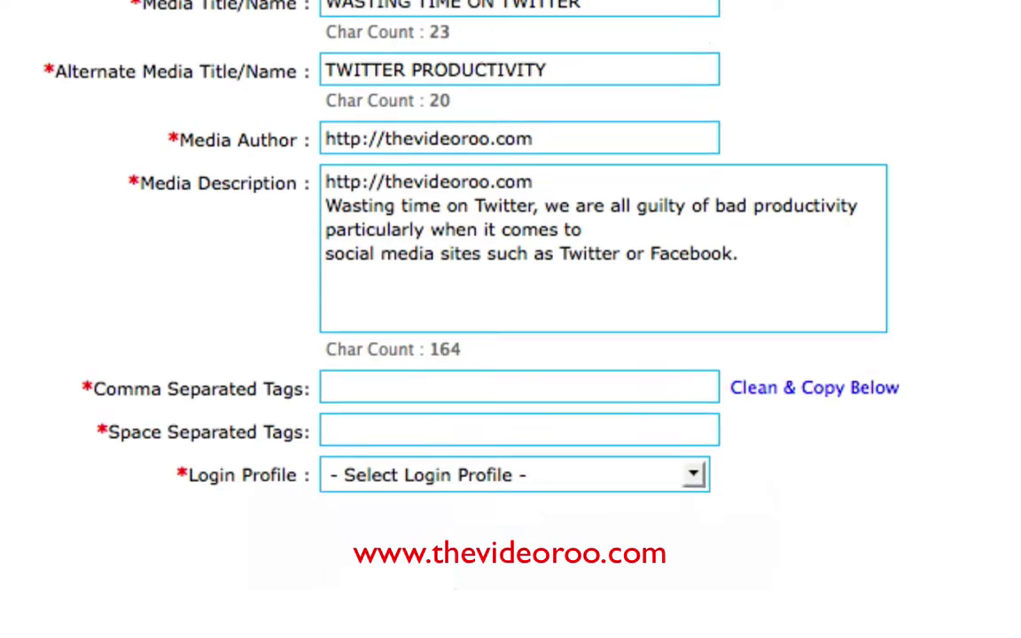
- Copy the comma-separated keyword list from the Mail draft into the Comma Separated Tags of Timed Submission 1
{"action": "scroll", "coordinate": [266, 156], "scroll_direction": "down", "scroll_amount": 4}
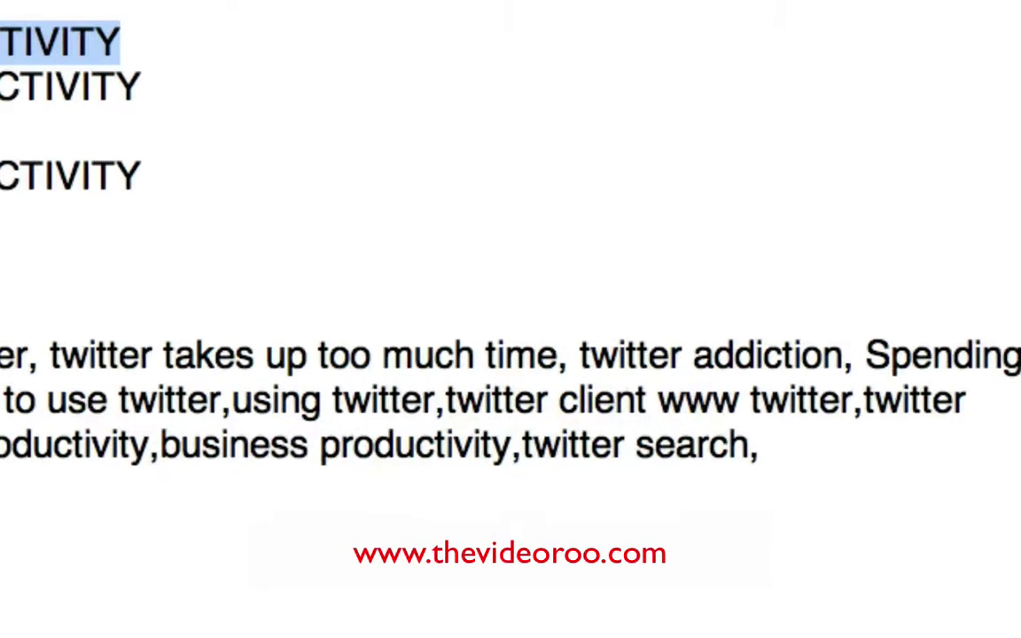
{"action": "left_click_drag", "start_coordinate": [0, 341], "coordinate": [883, 547]}
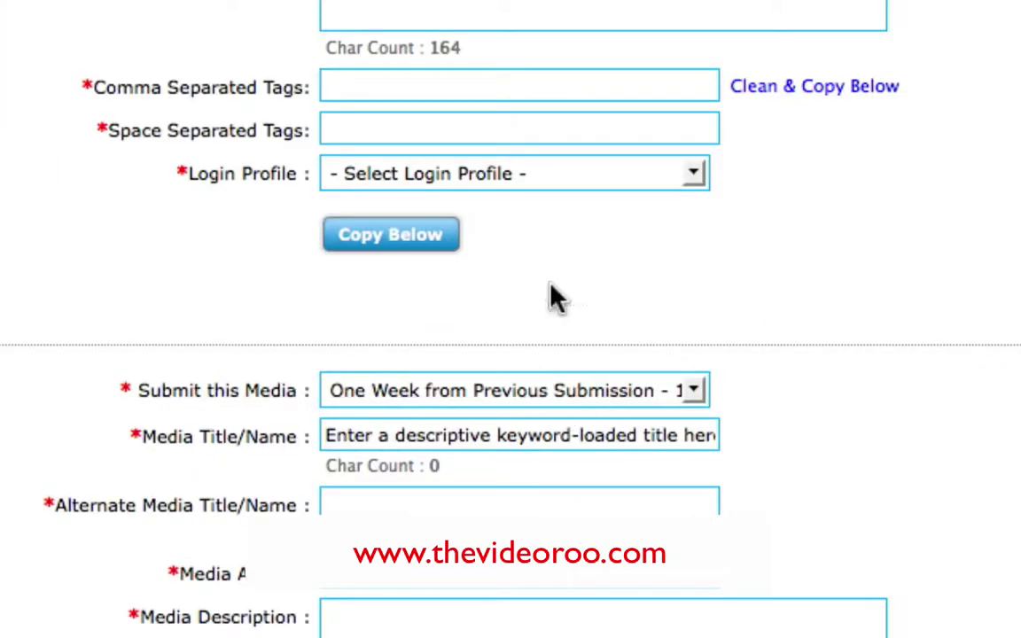
{"action": "left_click", "coordinate": [571, 100]}
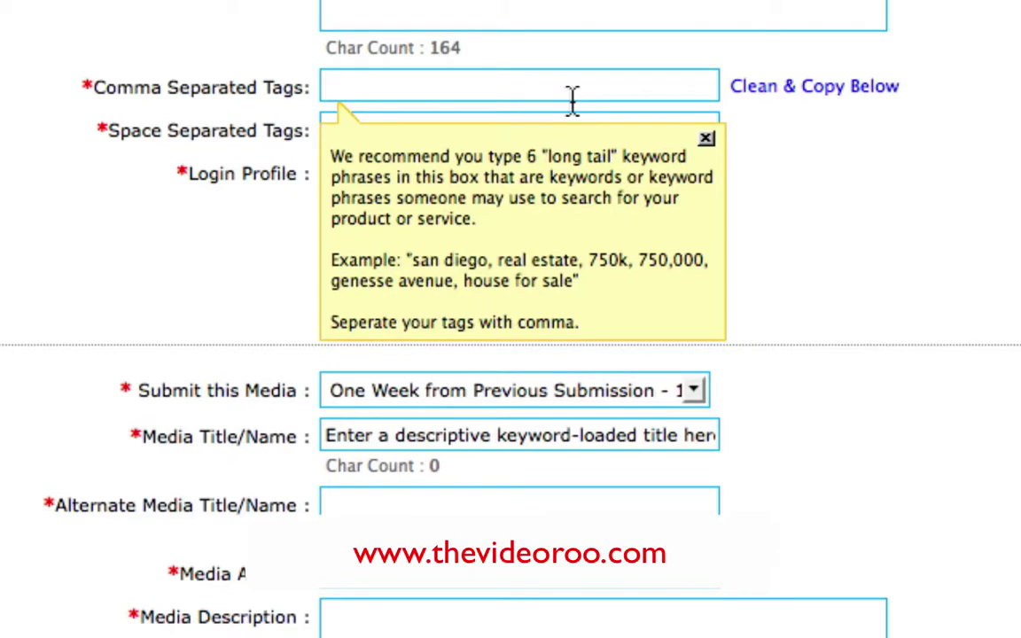
{"action": "key", "text": "super+v"}
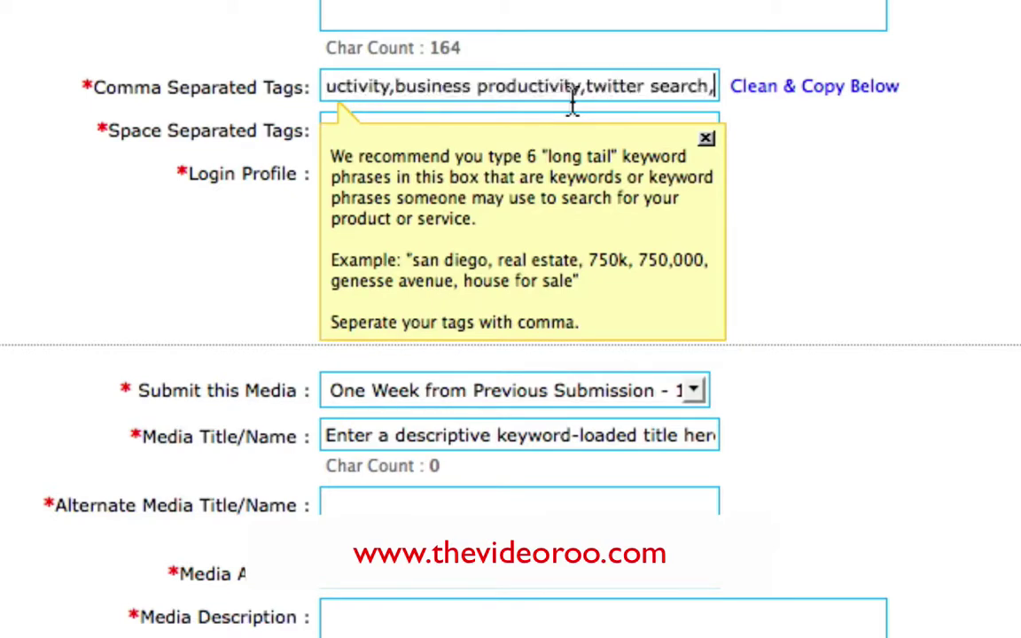
- Clean the tags and copy them to the Space Separated Tags, and set the login profile to VIDEO ROO
{"action": "left_click", "coordinate": [778, 89]}
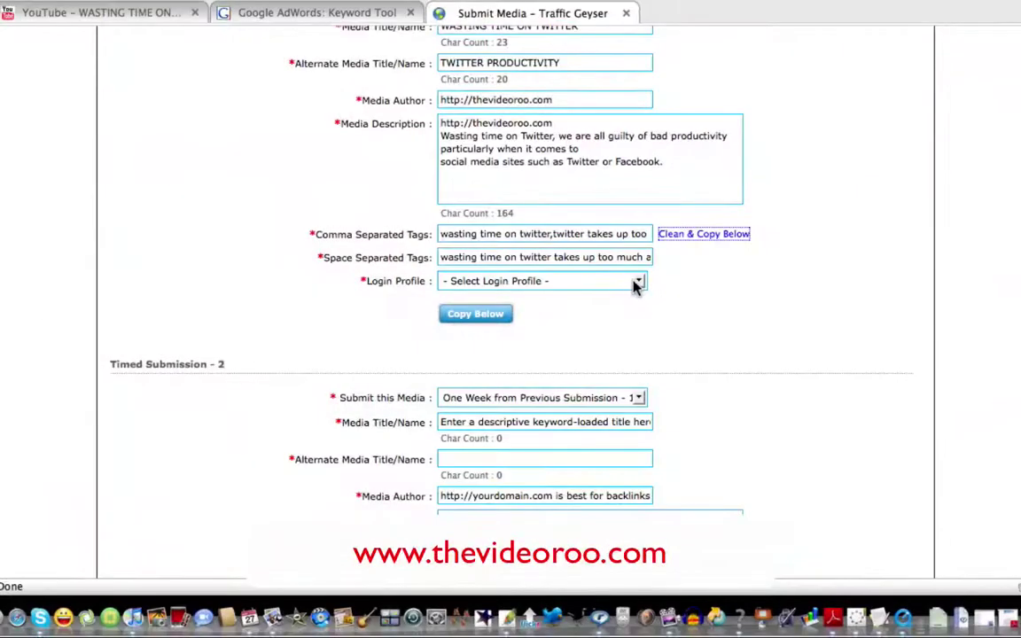
{"action": "left_click", "coordinate": [639, 282]}
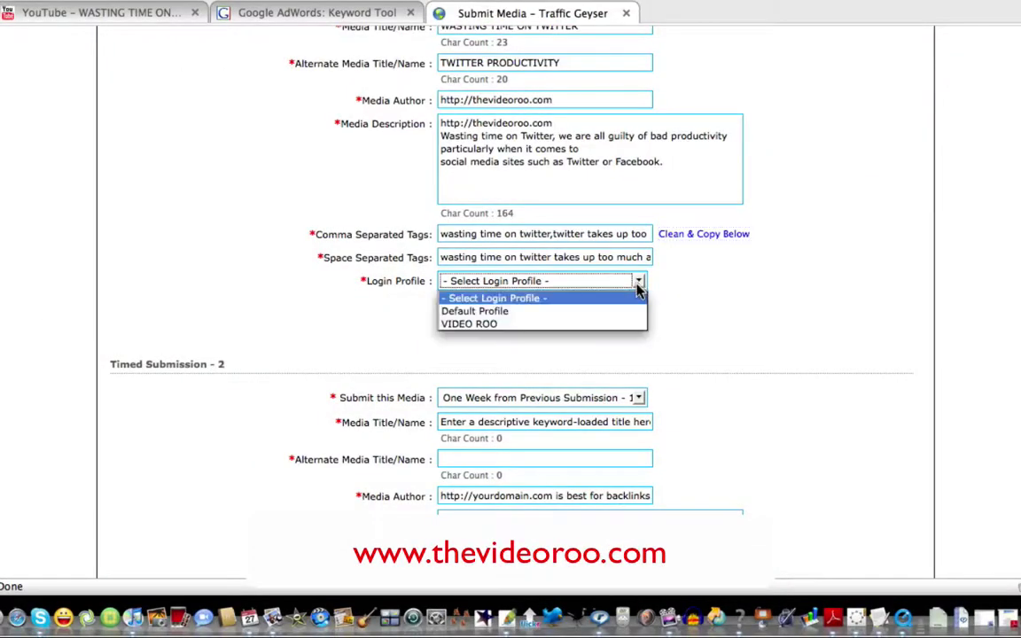
{"action": "left_click", "coordinate": [611, 324]}
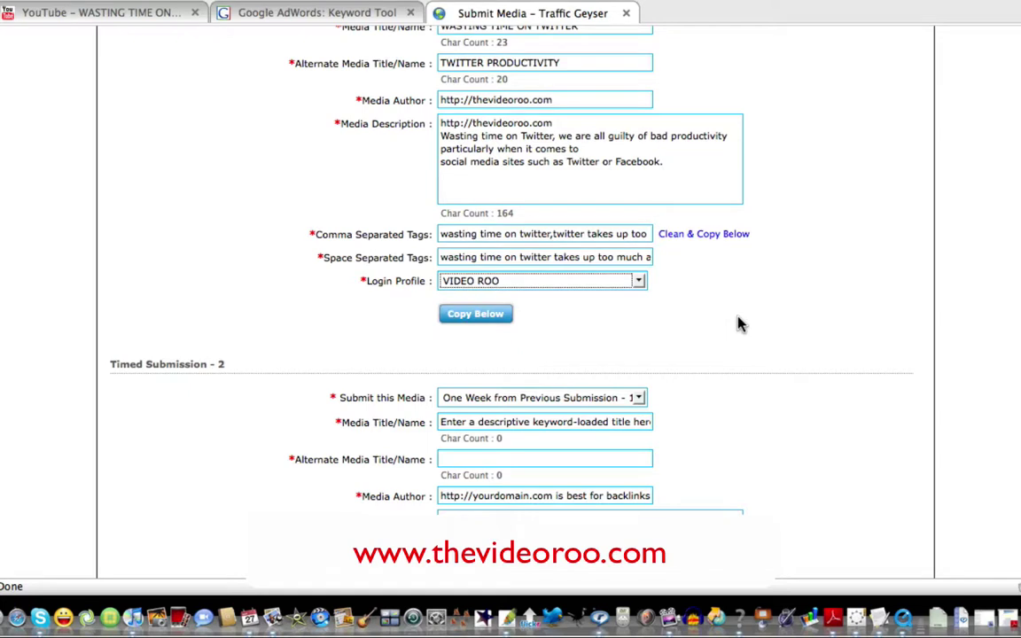
{"action": "scroll", "coordinate": [741, 324], "scroll_direction": "down", "scroll_amount": 5}
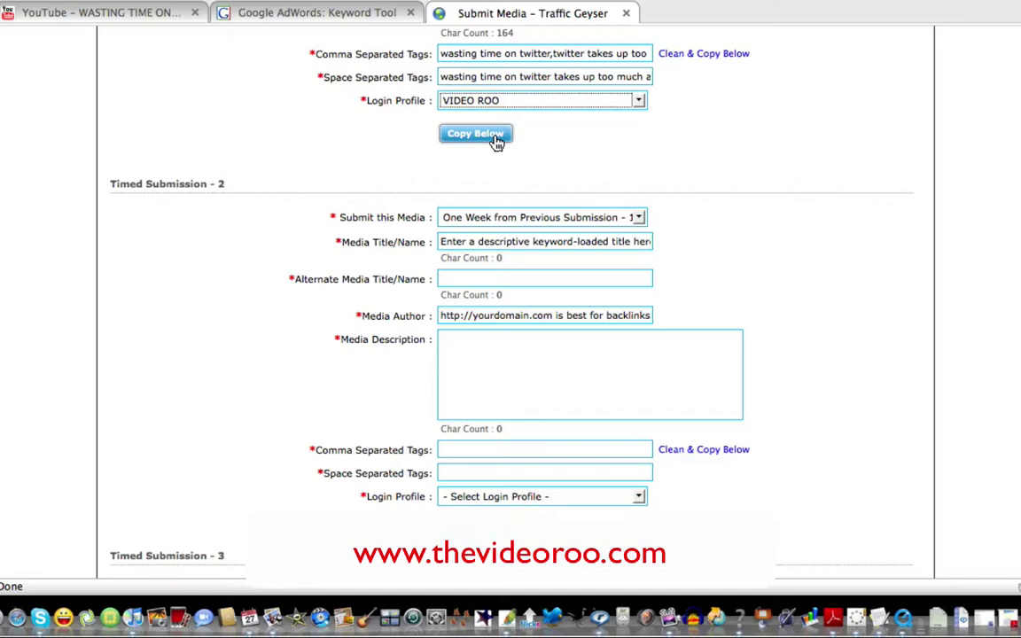
{"action": "scroll", "coordinate": [791, 146], "scroll_direction": "up", "scroll_amount": 5}
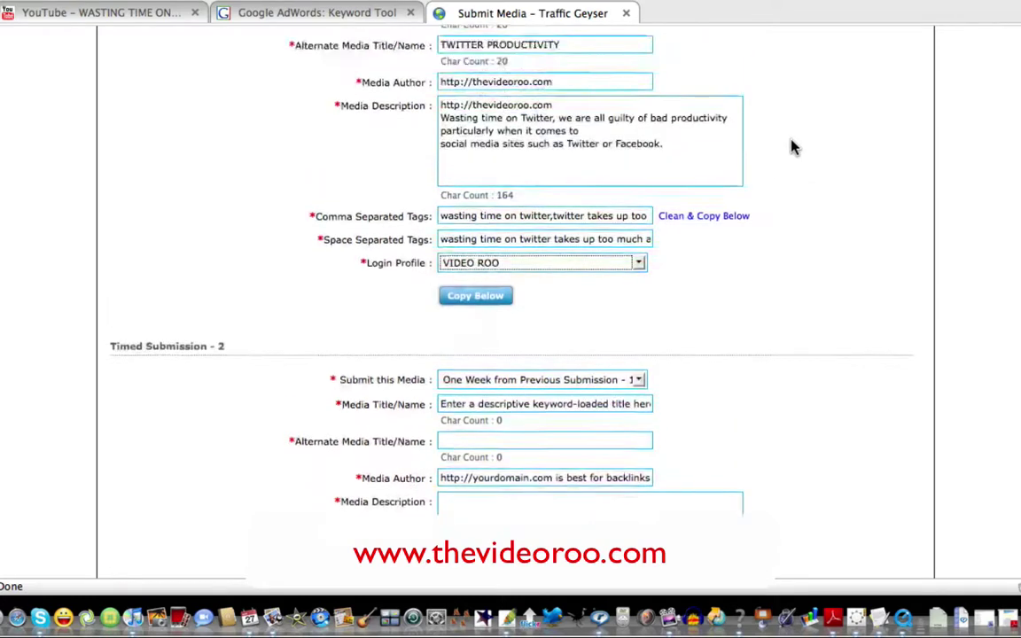
{"action": "scroll", "coordinate": [793, 147], "scroll_direction": "down", "scroll_amount": 5}
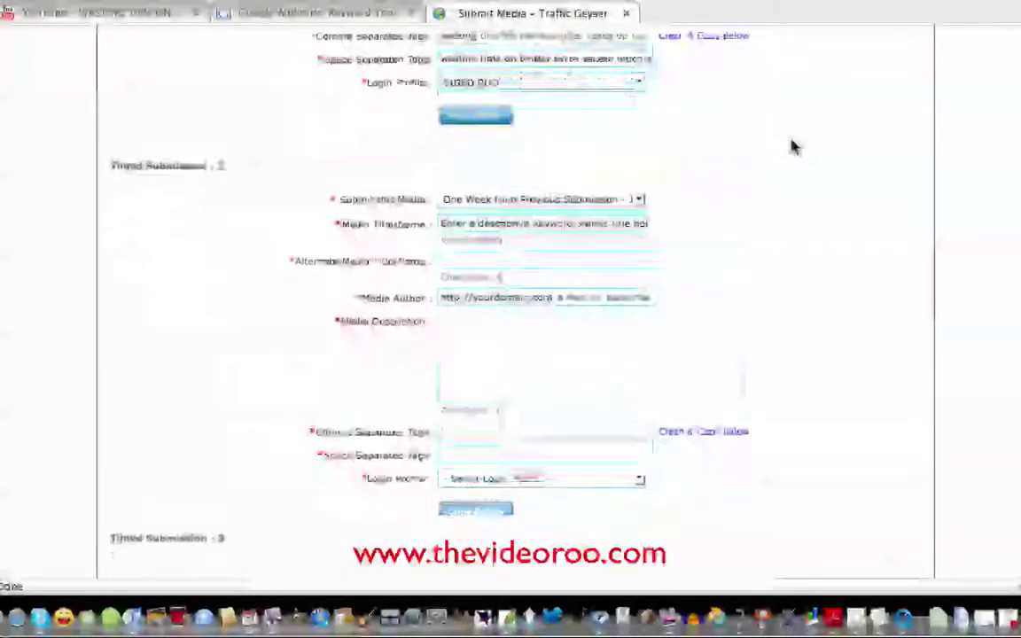
- Copy the details of Timed Submission 1 down into Timed Submissions 2, 3 and 4 in turn
{"action": "scroll", "coordinate": [791, 146], "scroll_direction": "down", "scroll_amount": 1}
{"action": "scroll", "coordinate": [792, 146], "scroll_direction": "up", "scroll_amount": 2}
{"action": "left_click", "coordinate": [500, 163]}
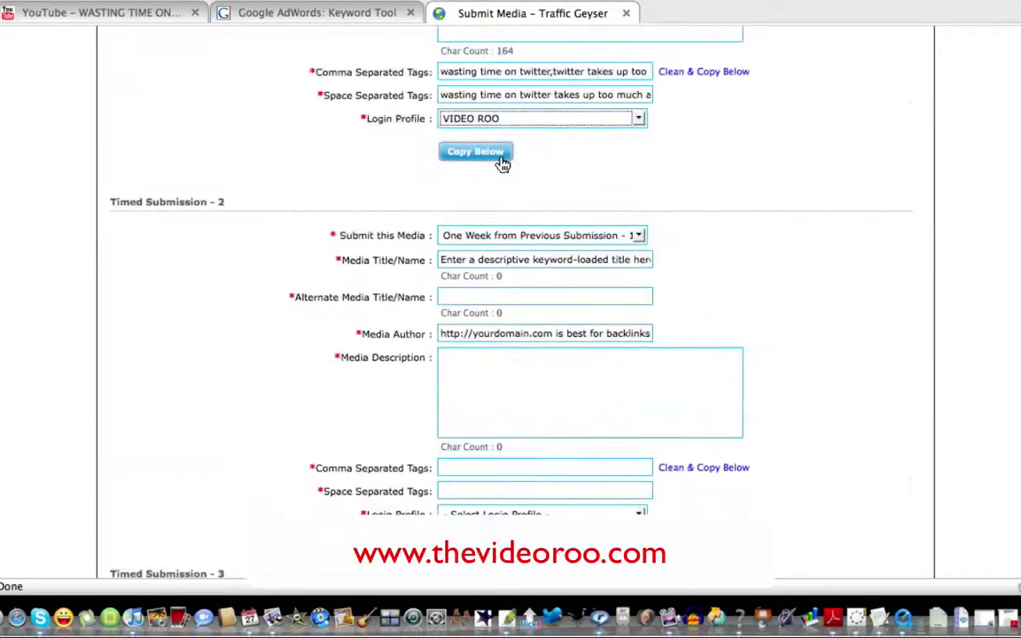
{"action": "scroll", "coordinate": [741, 203], "scroll_direction": "down", "scroll_amount": 4}
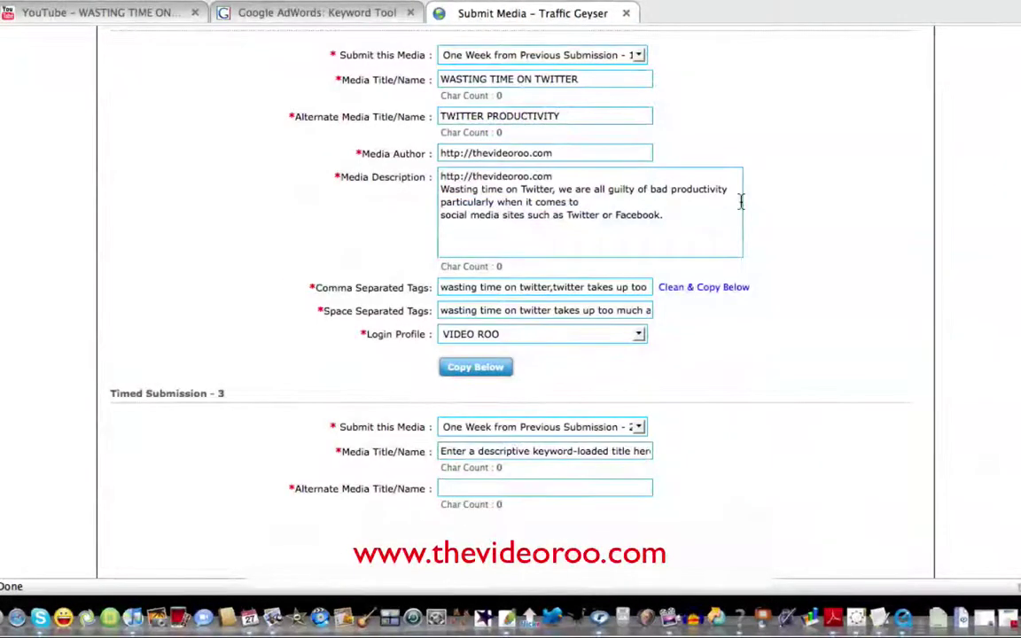
{"action": "left_click", "coordinate": [490, 370]}
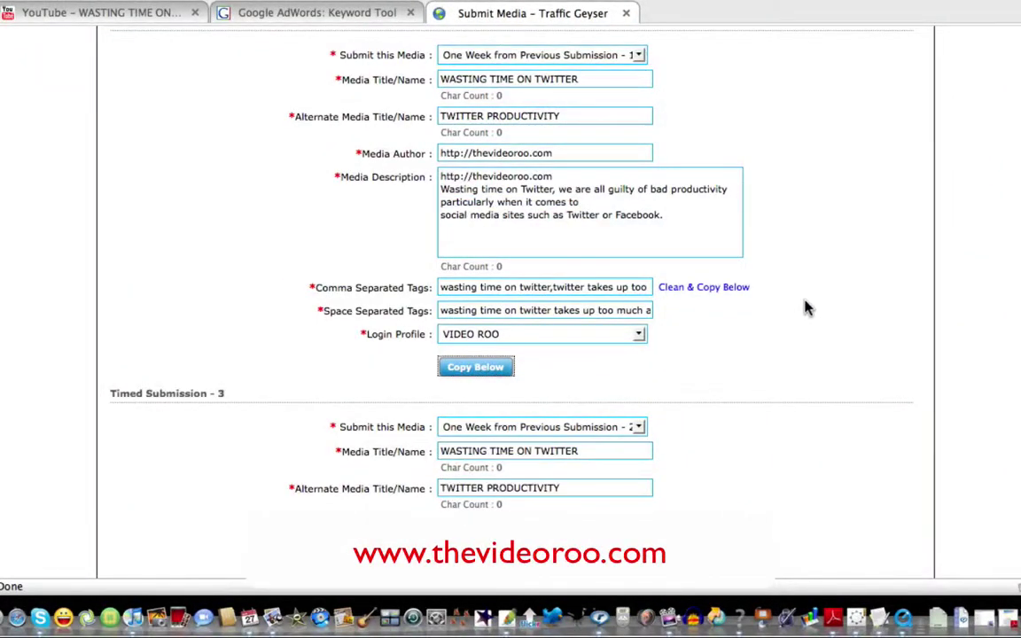
{"action": "scroll", "coordinate": [806, 307], "scroll_direction": "down", "scroll_amount": 8}
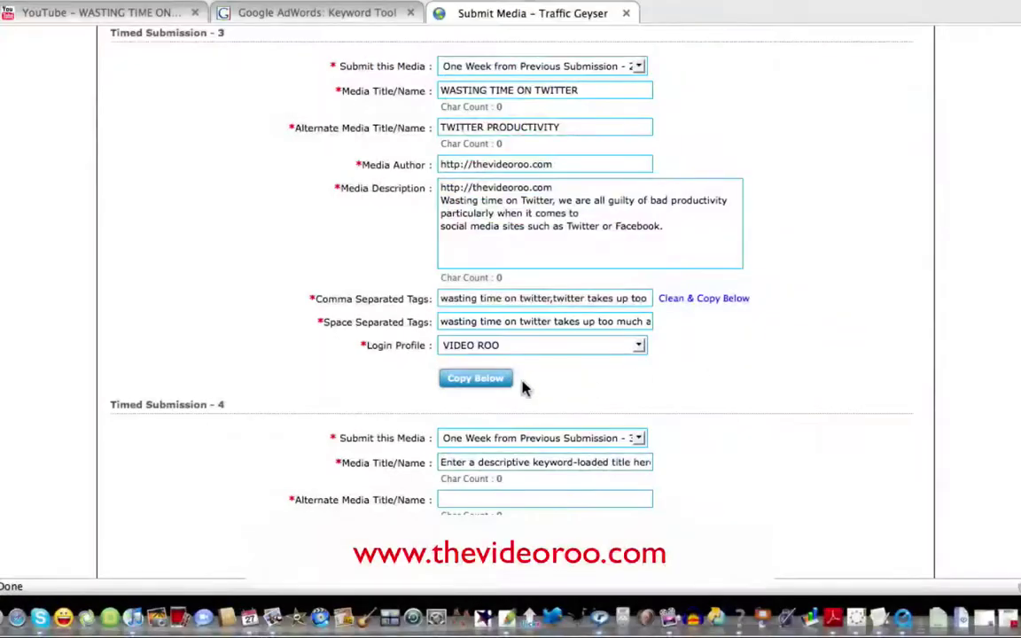
{"action": "left_click", "coordinate": [496, 381]}
- Replace the Media Title/Name of Timed Submission 2 with TWITTER ADDICTION, copied from the keyword list in the Mail draft
{"action": "scroll", "coordinate": [791, 427], "scroll_direction": "up", "scroll_amount": 12}
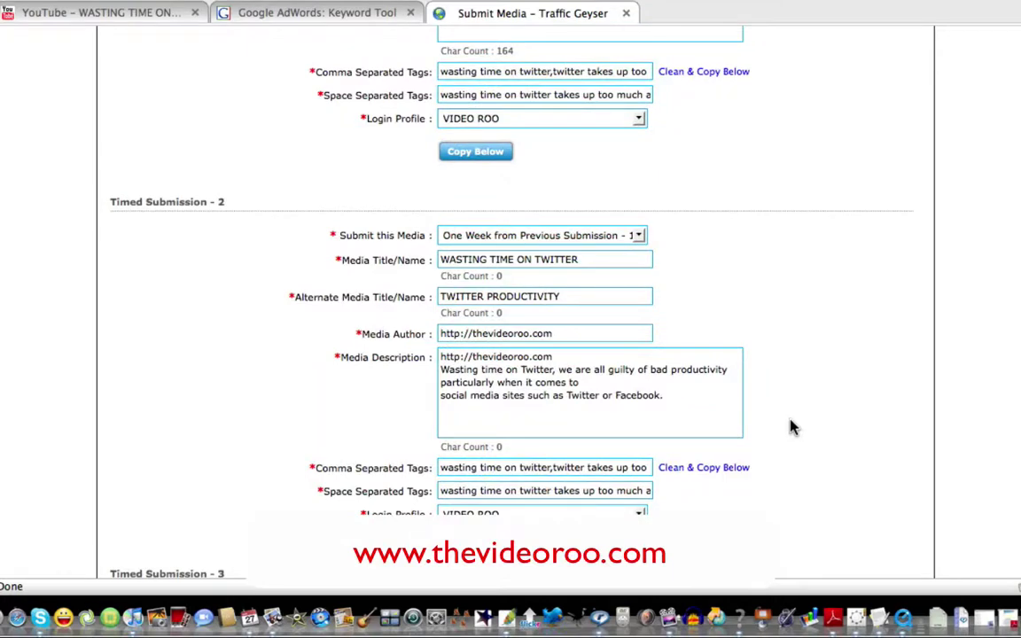
{"action": "scroll", "coordinate": [791, 427], "scroll_direction": "up", "scroll_amount": 3}
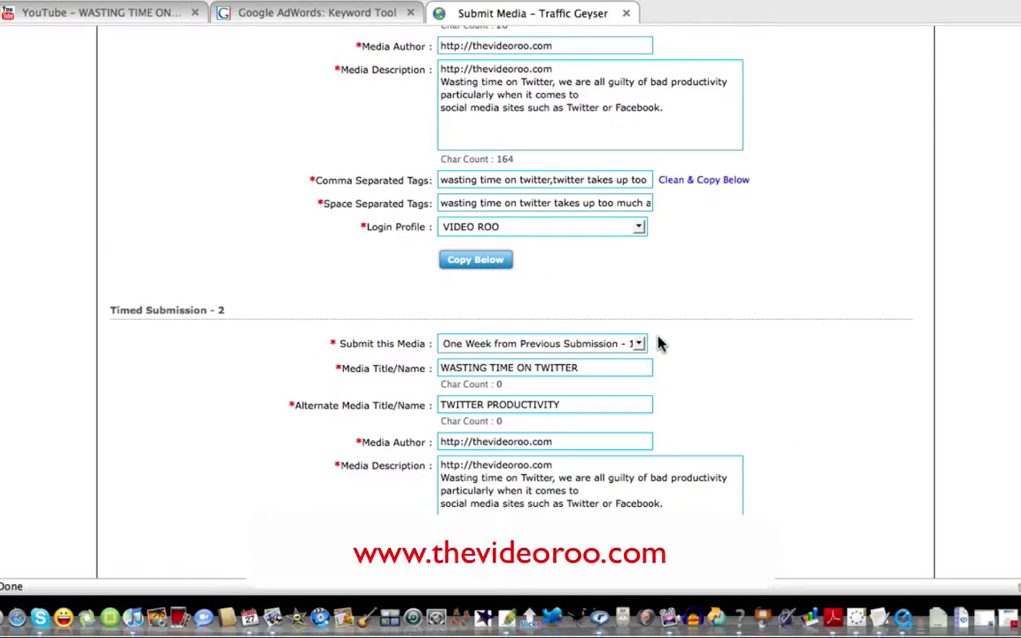
{"action": "scroll", "coordinate": [698, 360], "scroll_direction": "up", "scroll_amount": 2}
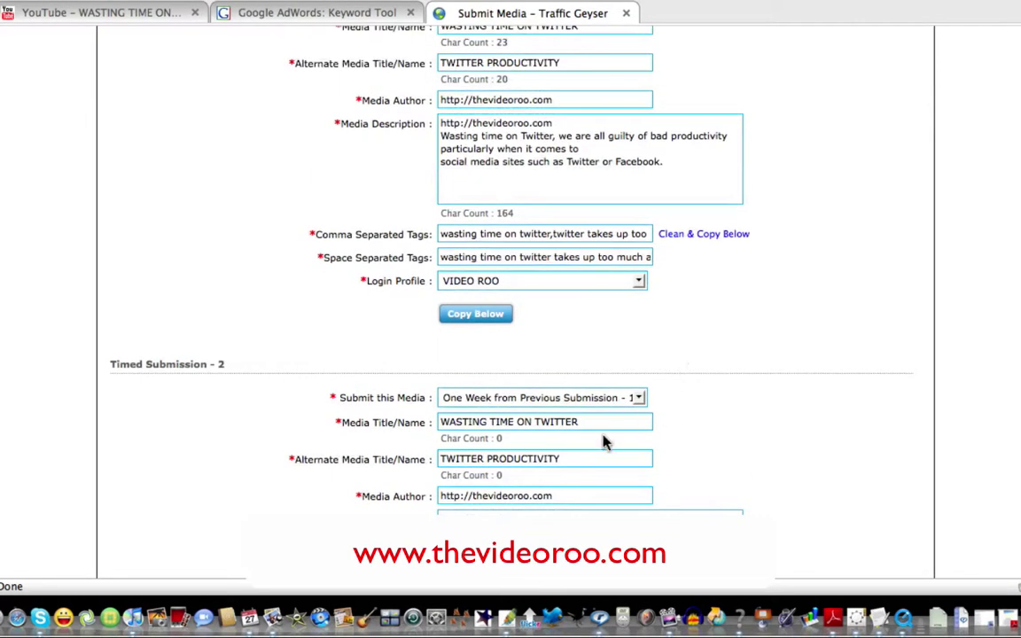
{"action": "scroll", "coordinate": [745, 406], "scroll_direction": "up", "scroll_amount": 1}
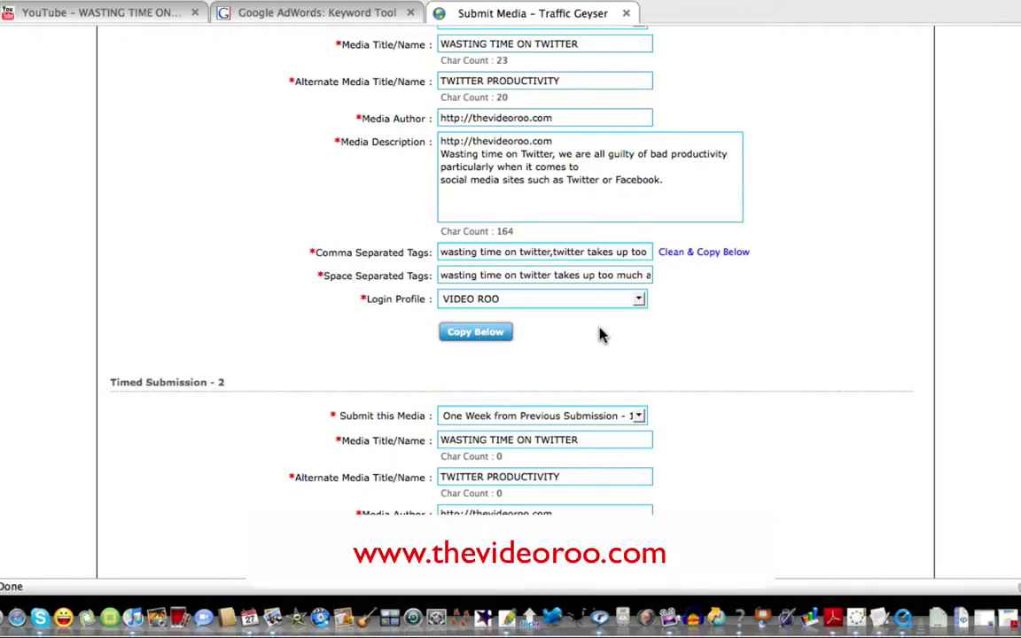
{"action": "key", "text": "super+Tab"}
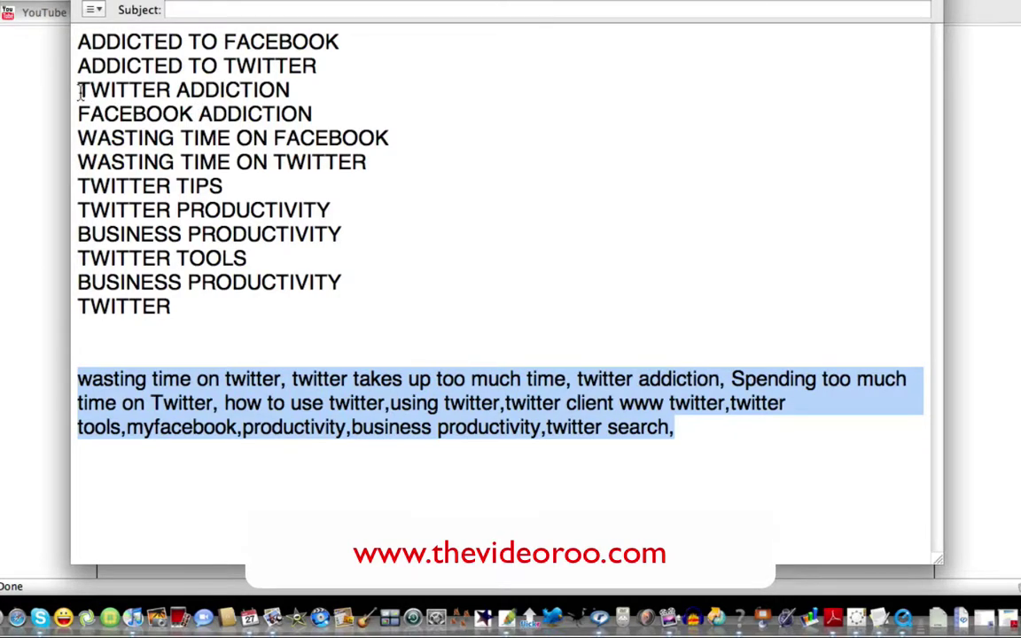
{"action": "left_click_drag", "start_coordinate": [75, 86], "coordinate": [327, 99]}
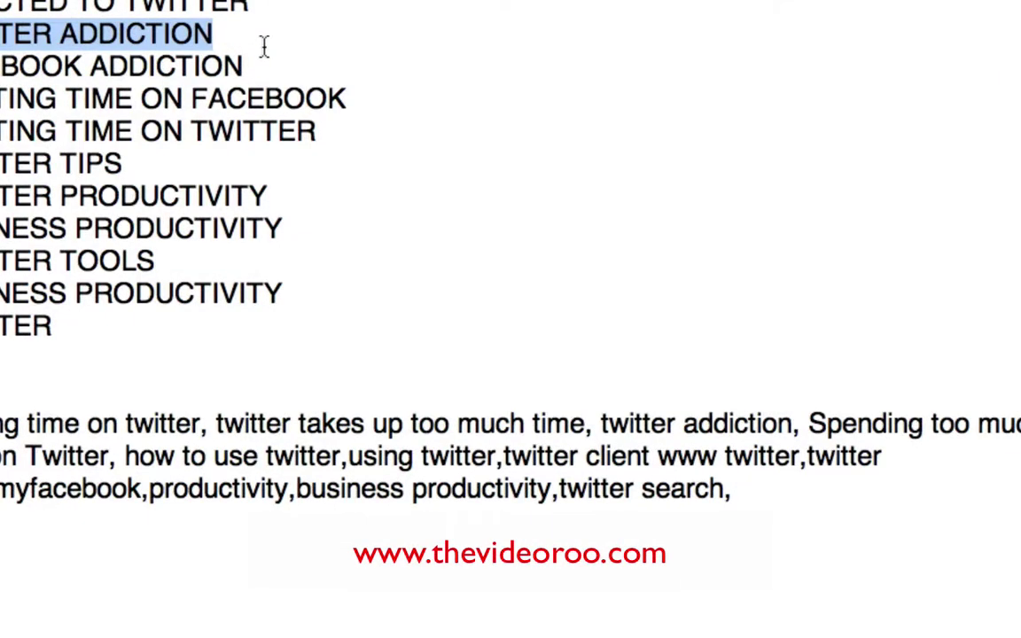
{"action": "key", "text": "super+Tab"}
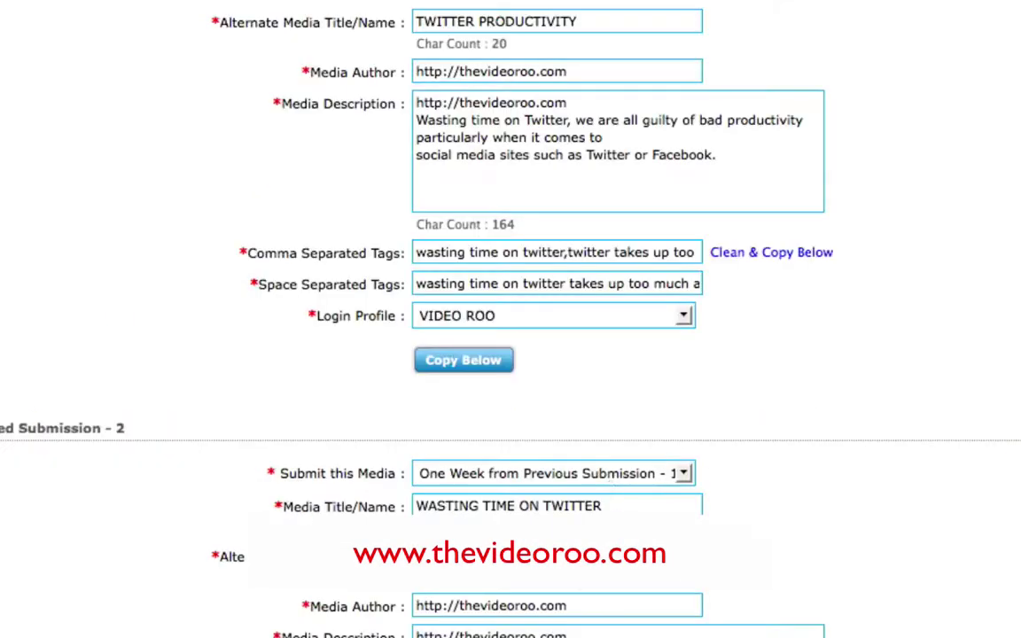
{"action": "triple_click", "coordinate": [628, 506]}
{"action": "key", "text": "super+v"}
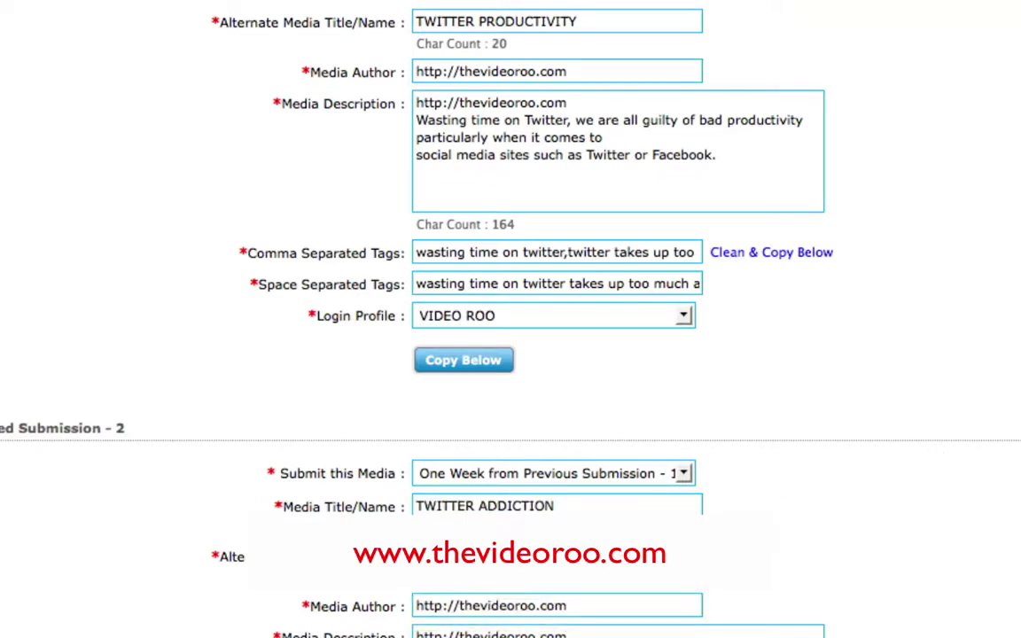
- Replace the Alternate Media Title/Name of Timed Submission 2 with TWITTER TOOLS, copied from the keyword list in the Mail draft
{"action": "key", "text": "super+Tab"}
{"action": "left_click", "coordinate": [546, 128]}
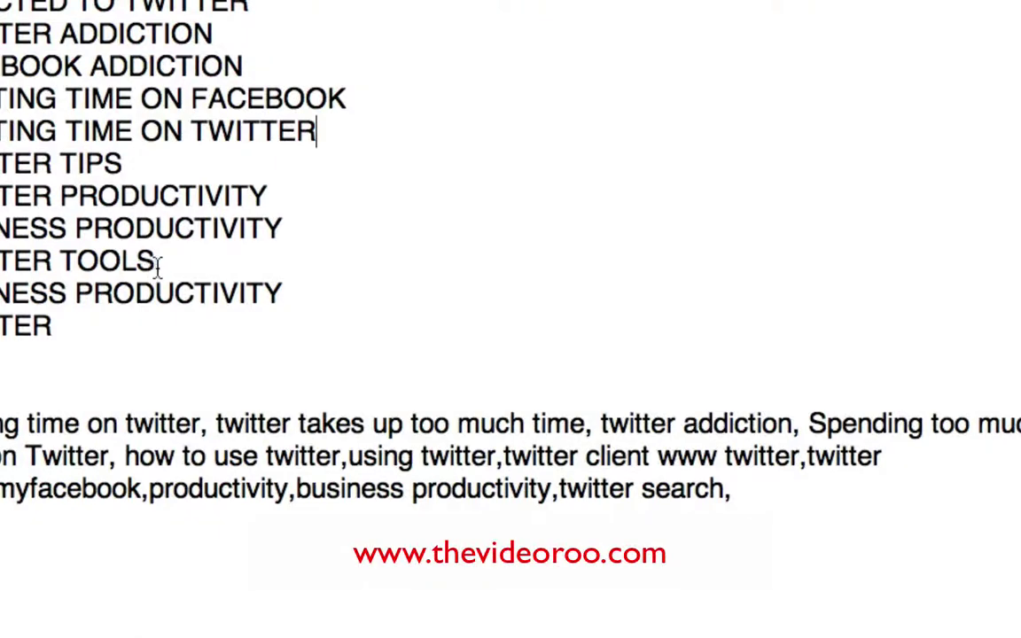
{"action": "left_click_drag", "start_coordinate": [156, 261], "coordinate": [2, 261]}
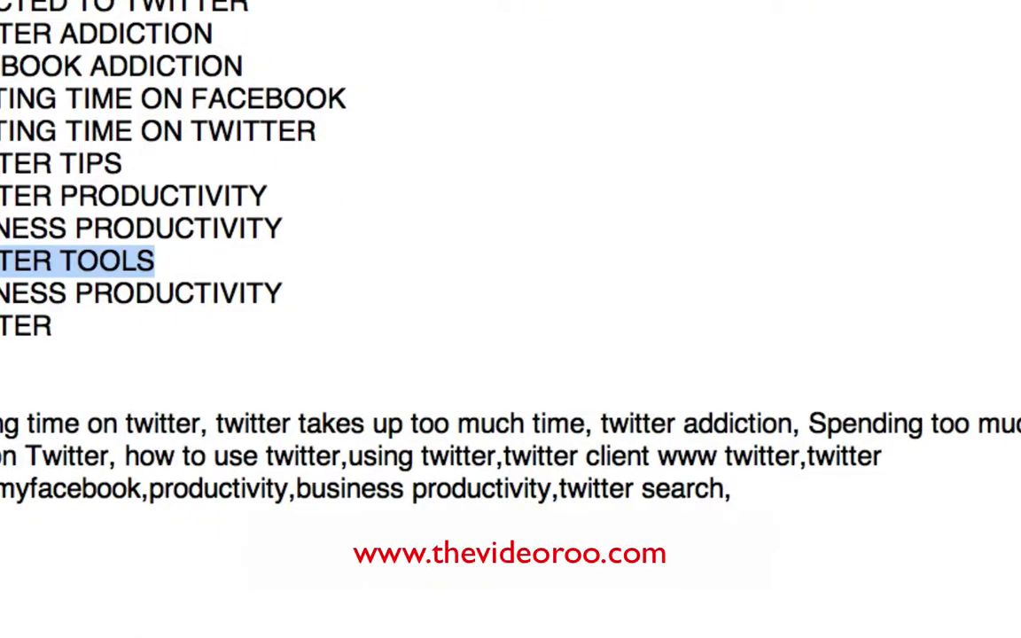
{"action": "key", "text": "super+Tab"}
{"action": "left_click", "coordinate": [558, 556]}
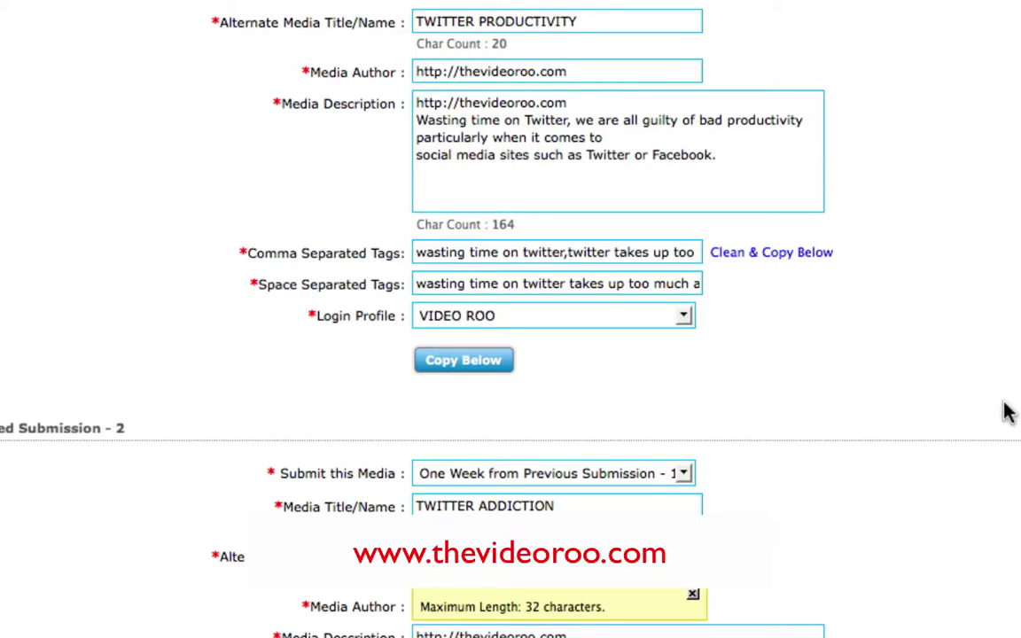
{"action": "key", "text": "ctrl+v"}
{"action": "scroll", "coordinate": [1006, 411], "scroll_direction": "down", "scroll_amount": 3}
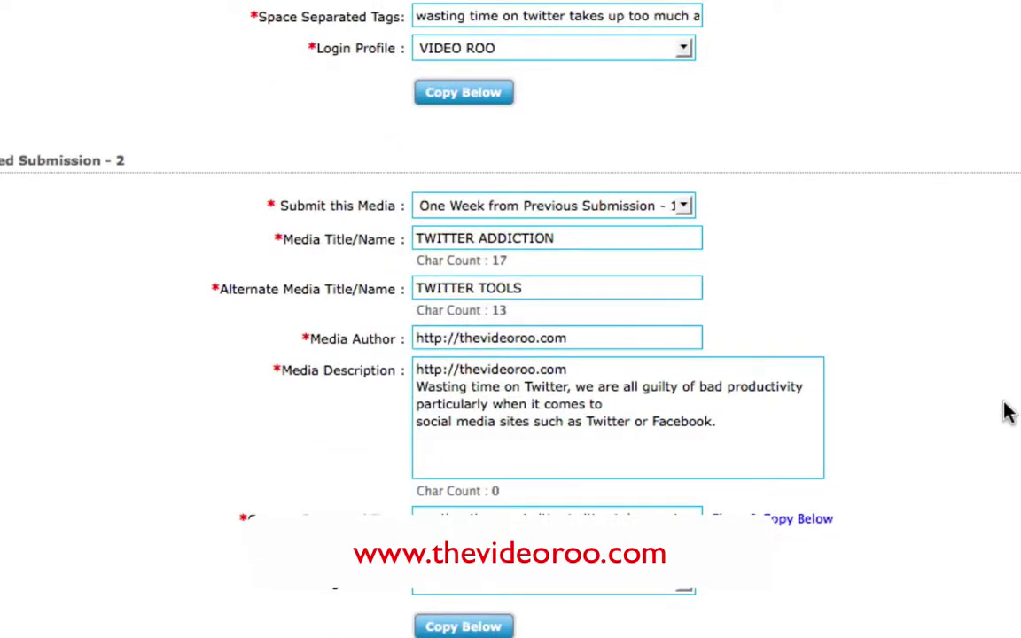
{"action": "scroll", "coordinate": [1006, 412], "scroll_direction": "down", "scroll_amount": 1}
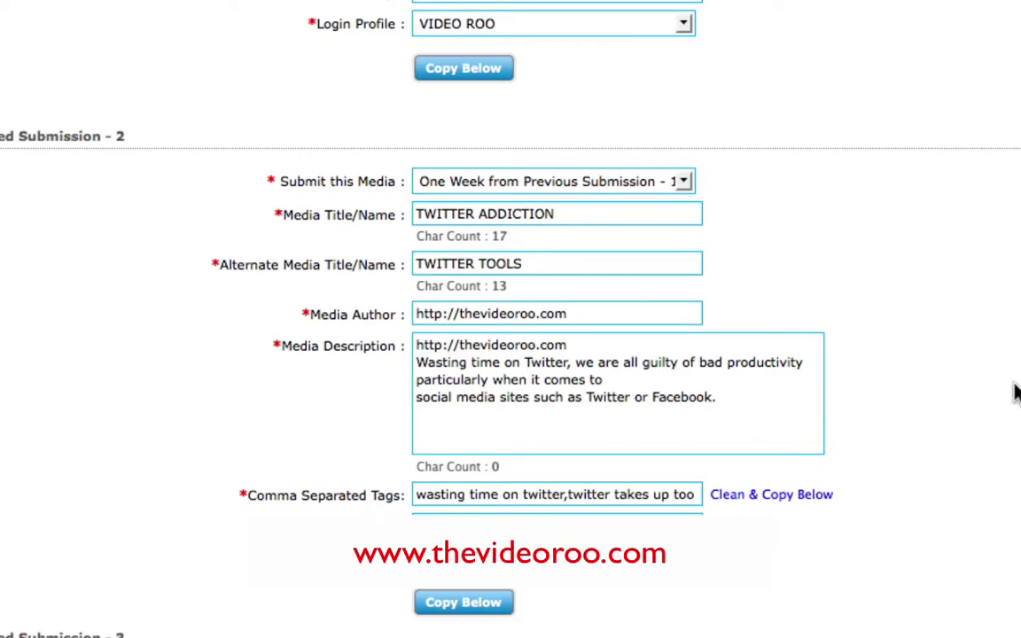
{"action": "scroll", "coordinate": [996, 399], "scroll_direction": "down", "scroll_amount": 2}
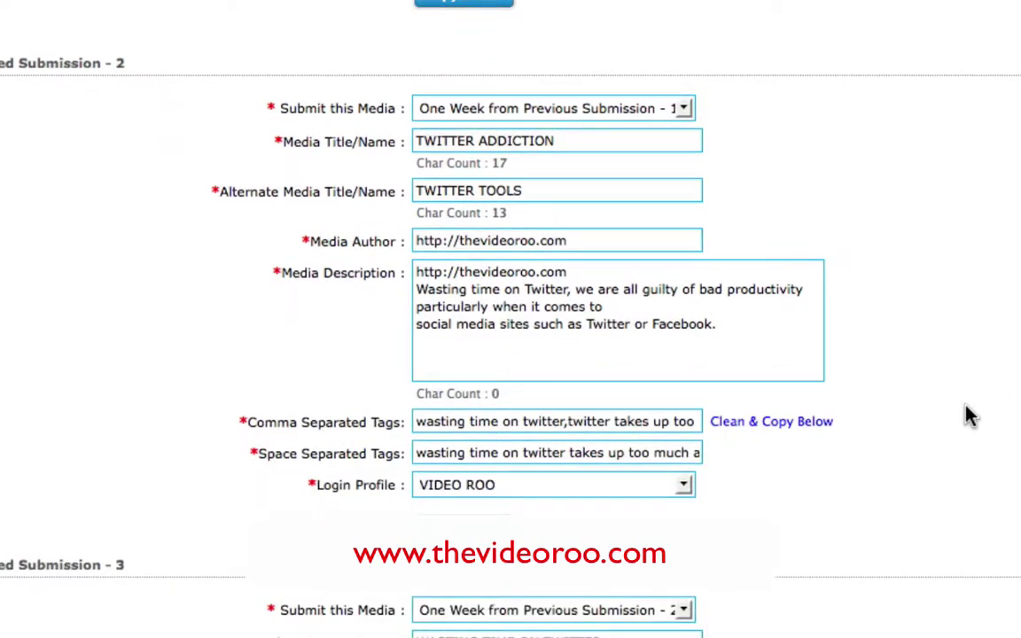
{"action": "scroll", "coordinate": [969, 416], "scroll_direction": "down", "scroll_amount": 3}
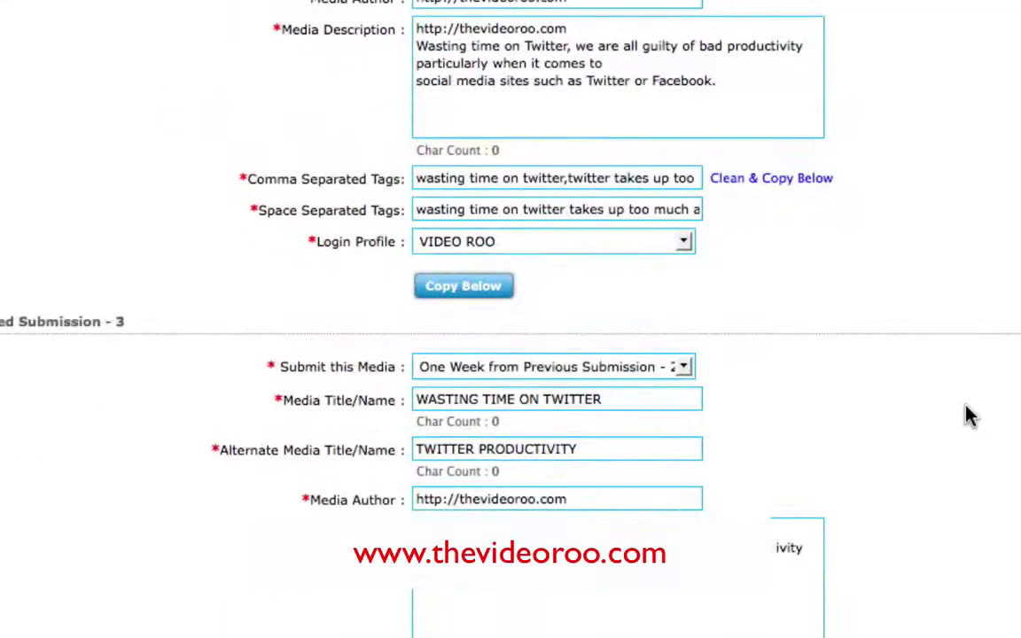
{"action": "scroll", "coordinate": [970, 416], "scroll_direction": "down", "scroll_amount": 1}
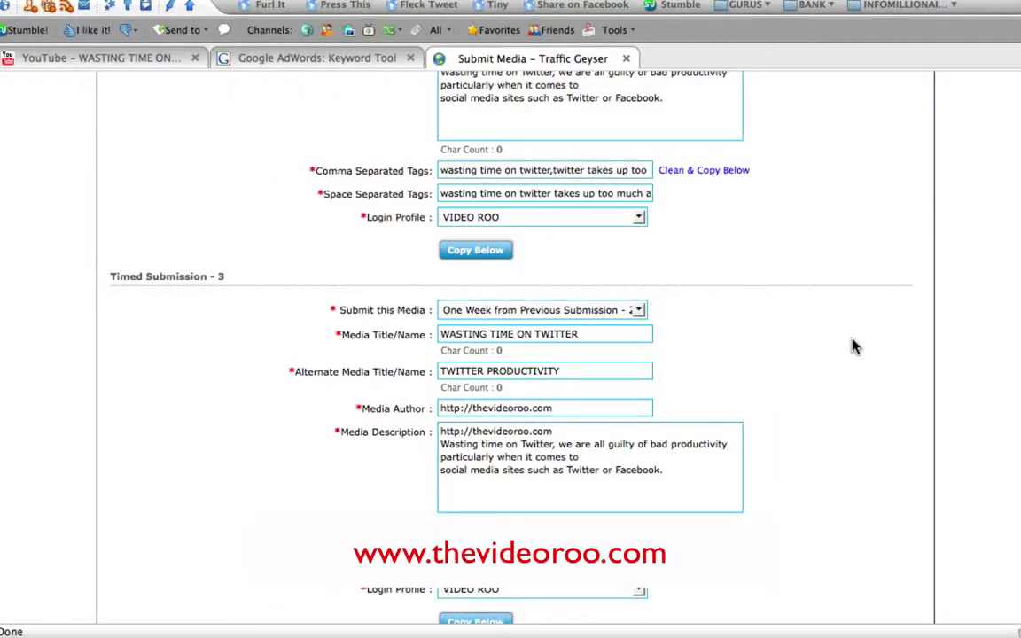
- Open the Login Preferences page and look through its list of video sites and their stored logins
{"action": "scroll", "coordinate": [853, 345], "scroll_direction": "up", "scroll_amount": 15}
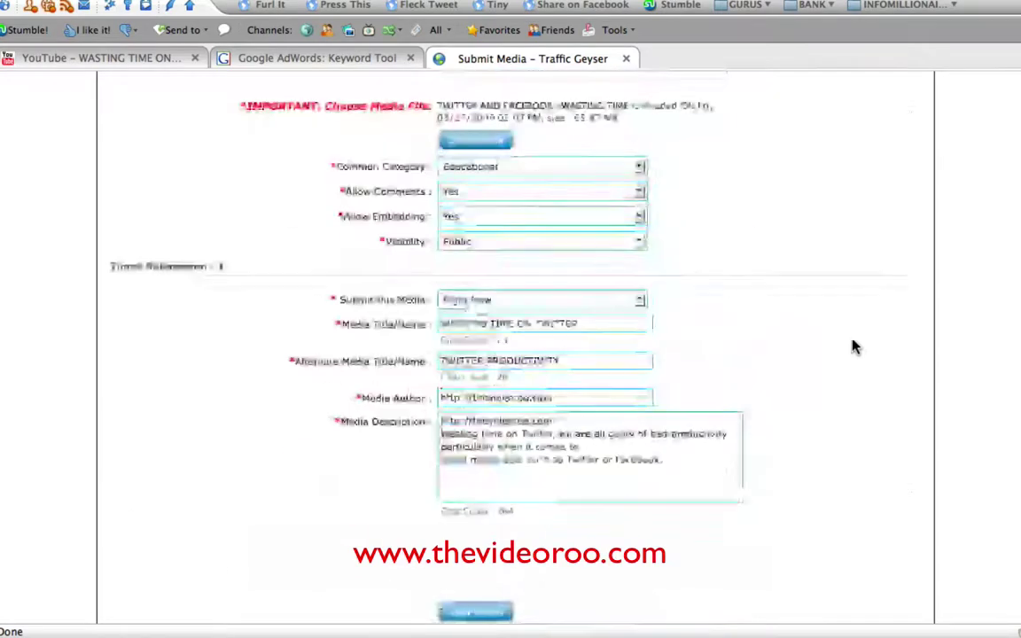
{"action": "mouse_move", "coordinate": [319, 155]}
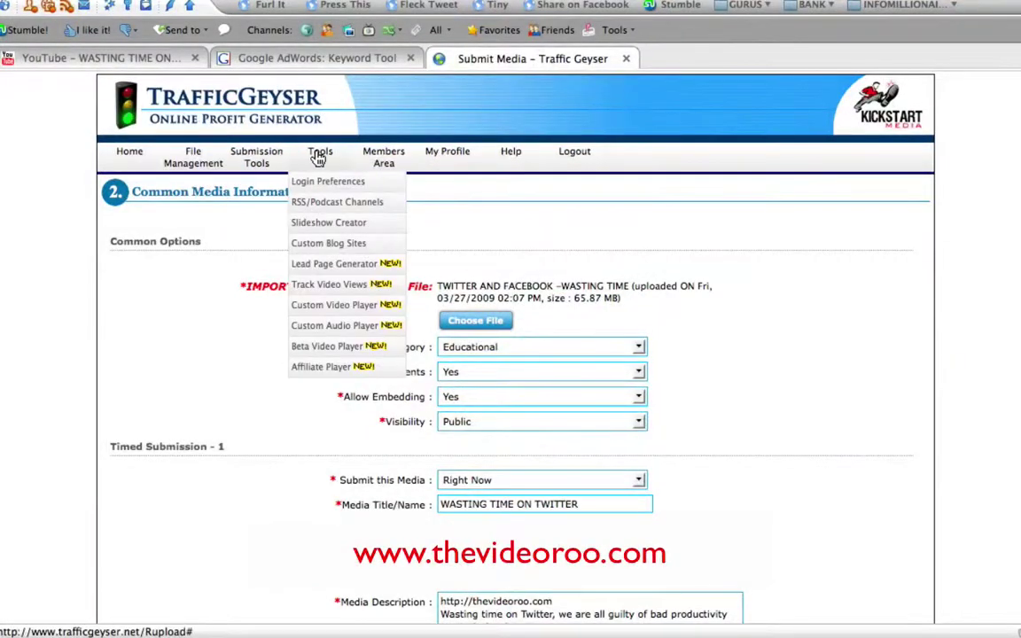
{"action": "left_click", "coordinate": [316, 183]}
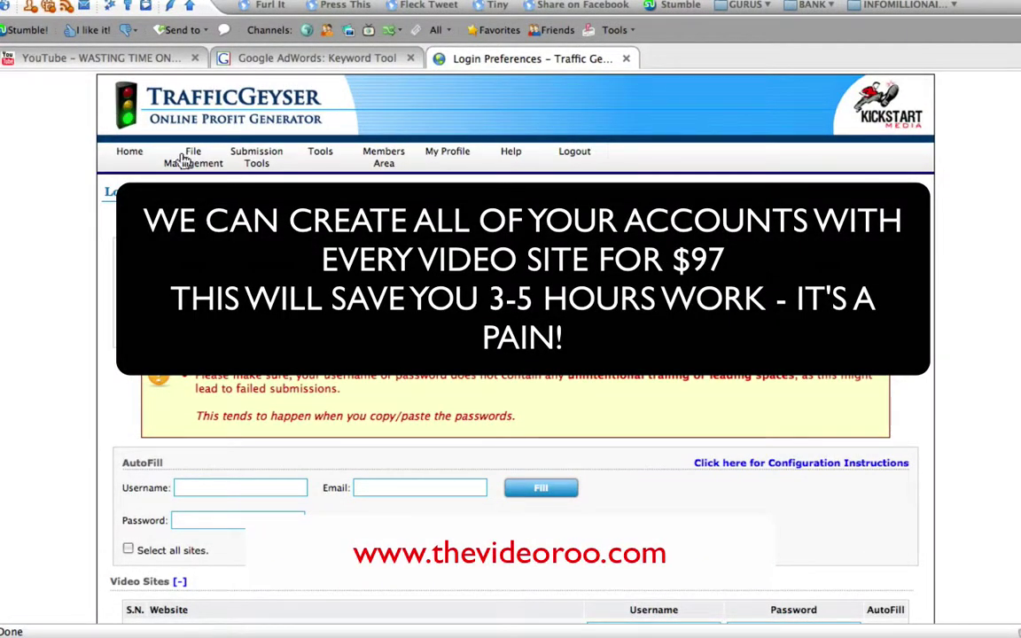
{"action": "mouse_move", "coordinate": [277, 181]}
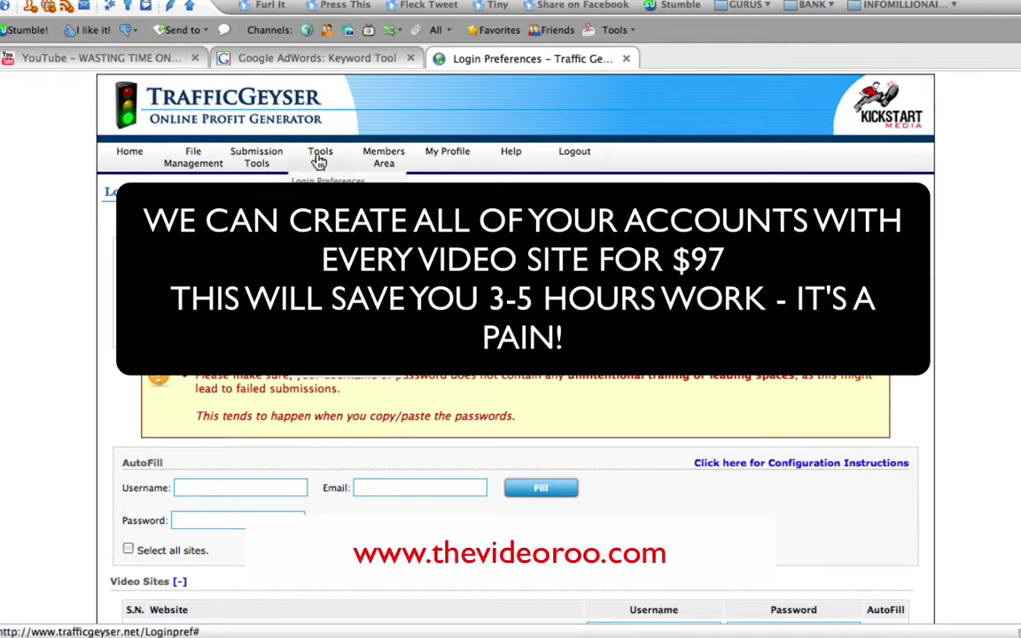
{"action": "left_click", "coordinate": [316, 160]}
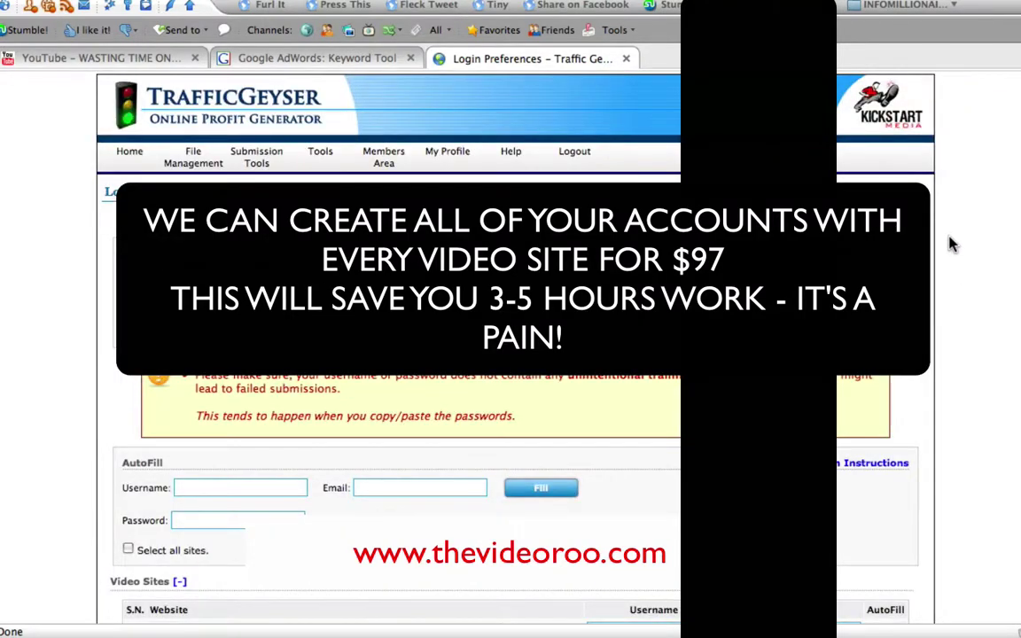
{"action": "scroll", "coordinate": [951, 245], "scroll_direction": "down", "scroll_amount": 3}
{"action": "scroll", "coordinate": [951, 245], "scroll_direction": "down", "scroll_amount": 5}
{"action": "scroll", "coordinate": [950, 245], "scroll_direction": "up", "scroll_amount": 10}
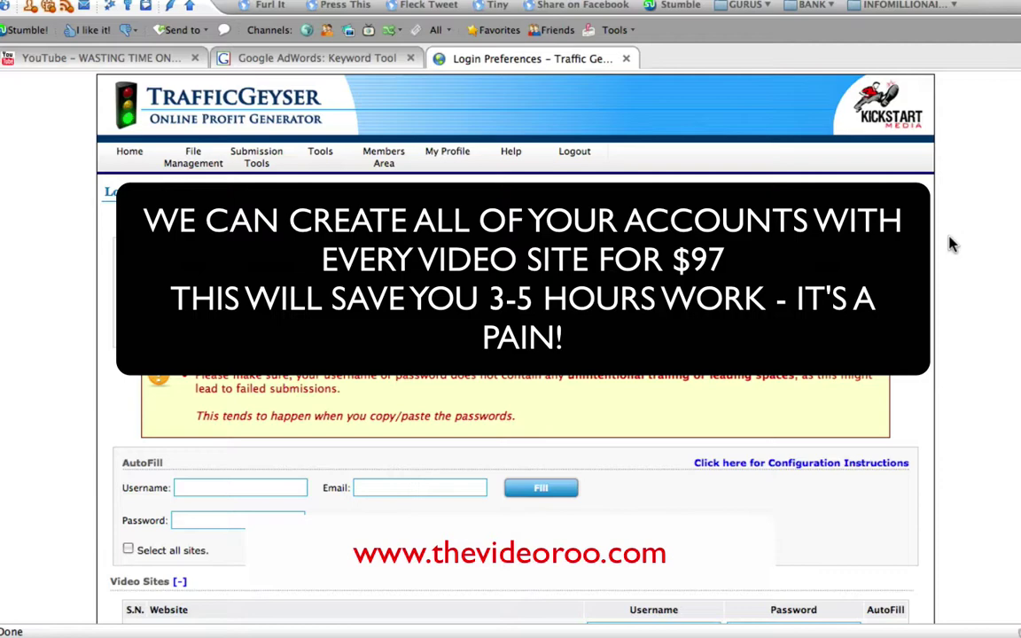
{"action": "scroll", "coordinate": [953, 245], "scroll_direction": "down", "scroll_amount": 10}
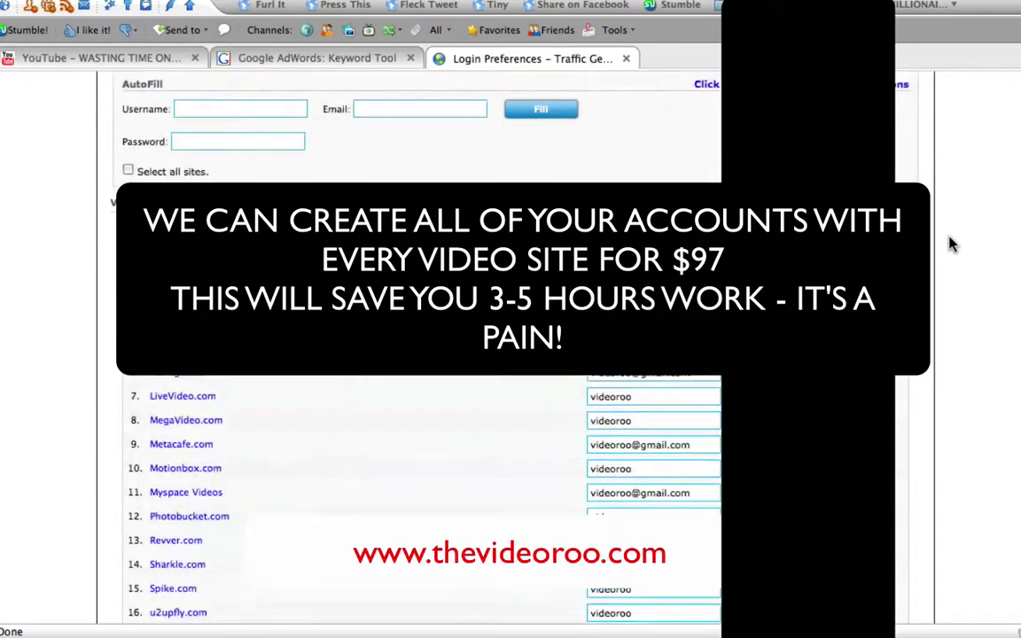
{"action": "scroll", "coordinate": [953, 245], "scroll_direction": "up", "scroll_amount": 10}
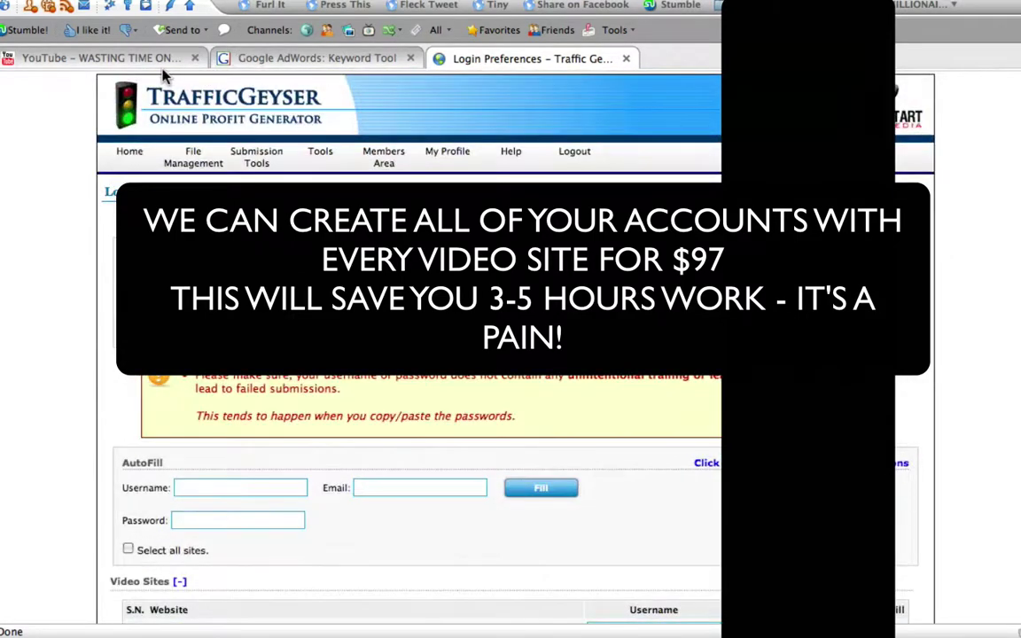
- Switch to the YouTube page of the WASTING TIME ON TWITTER FACEBOOK AND MYSPACE video
{"action": "left_click", "coordinate": [163, 68]}
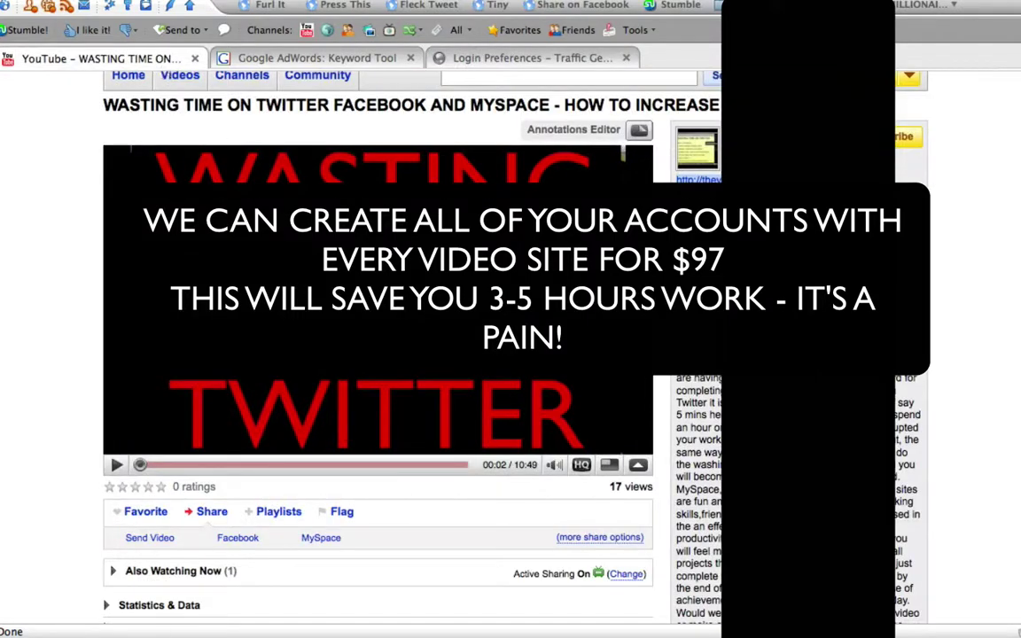